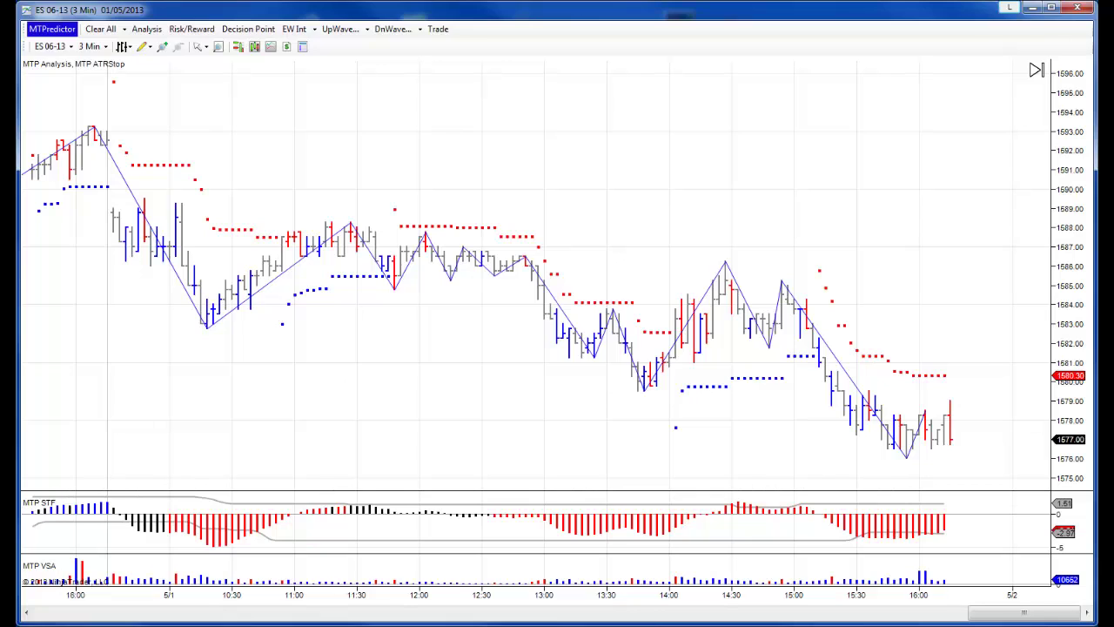
Switch the chart's instrument to YM 06-13 Globex
scroll(486, 174, "down", 1)
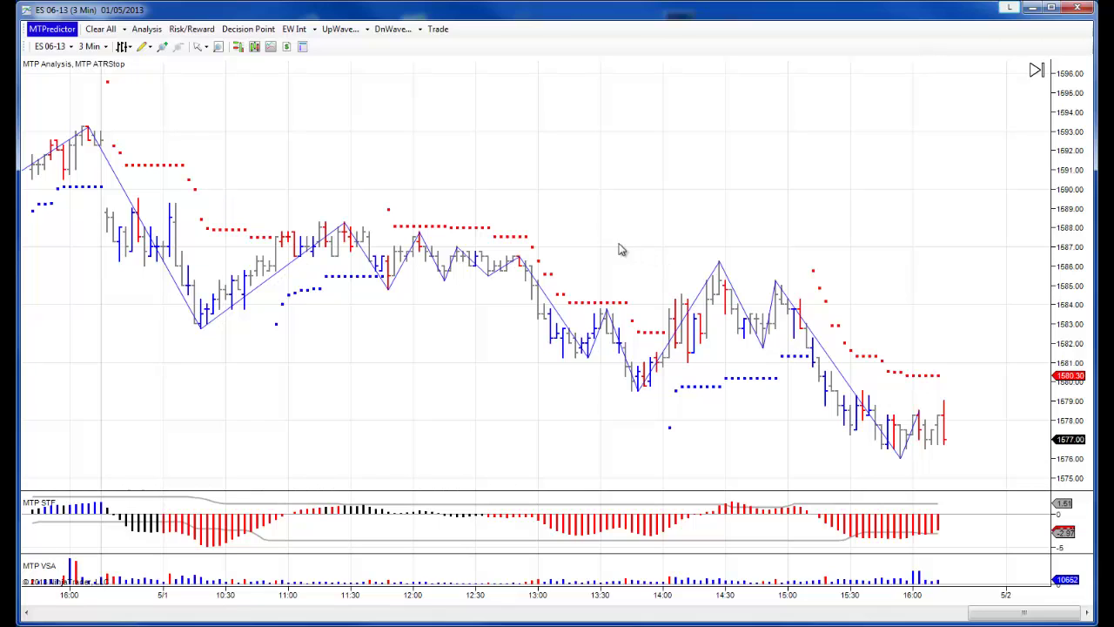
scroll(580, 223, "right", 1)
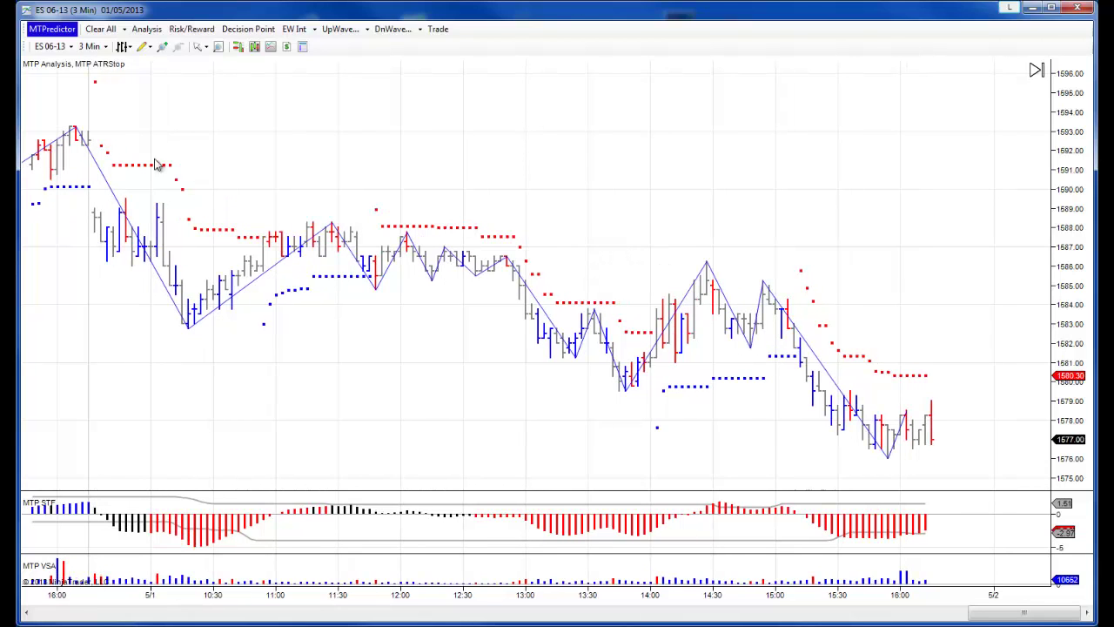
left_click(52, 46)
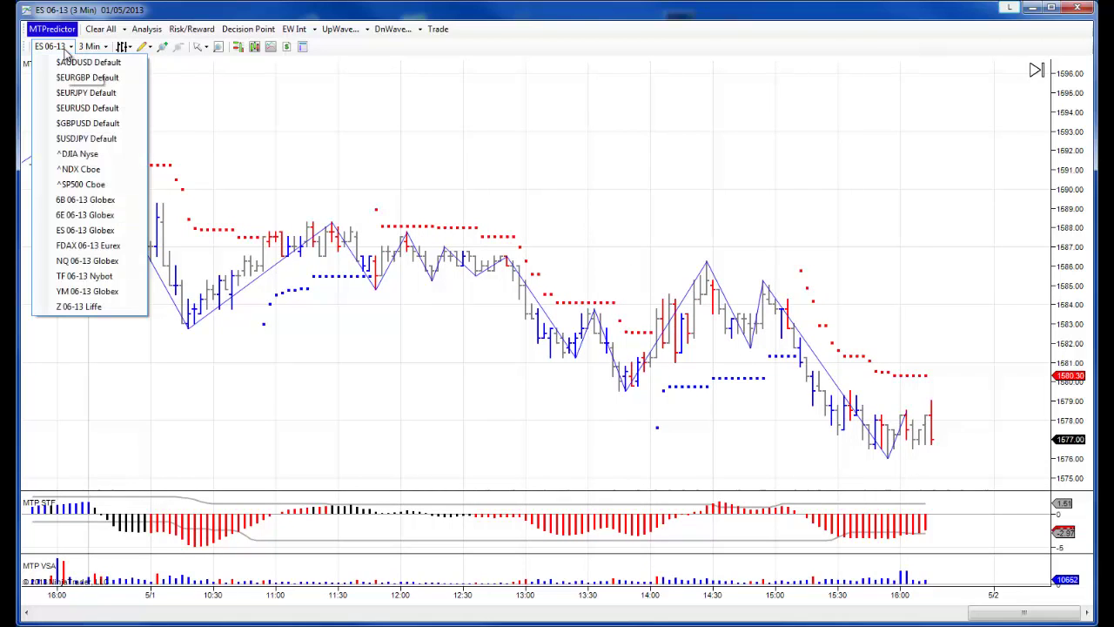
left_click(87, 291)
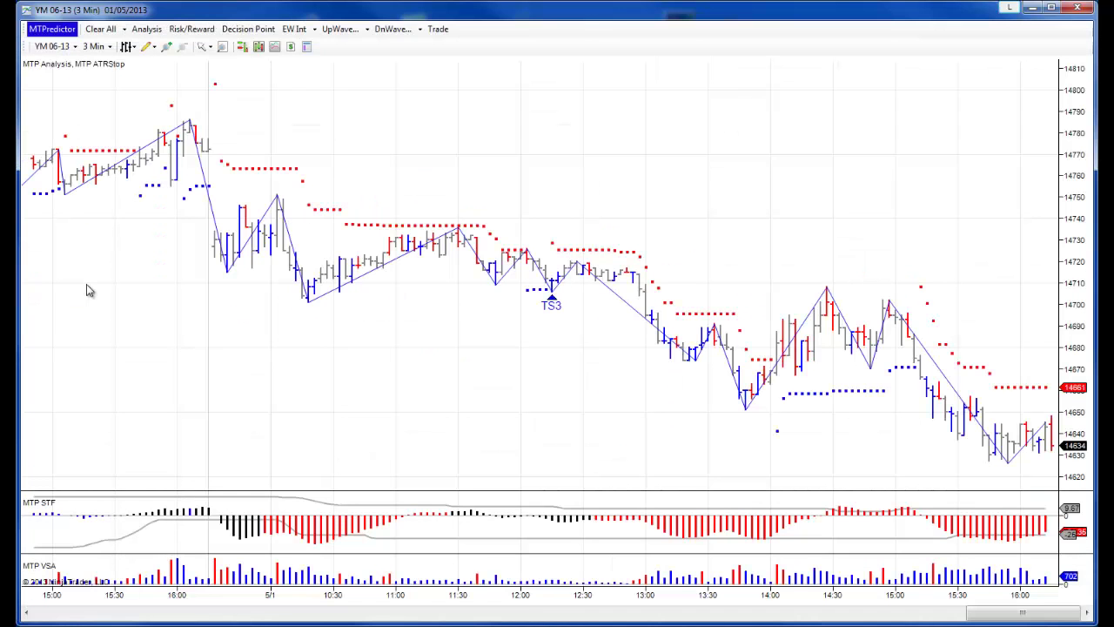
Run the MTPredictor Analysis on the TS3 setup bar at about 12:15
left_click_drag(430, 368, 325, 360)
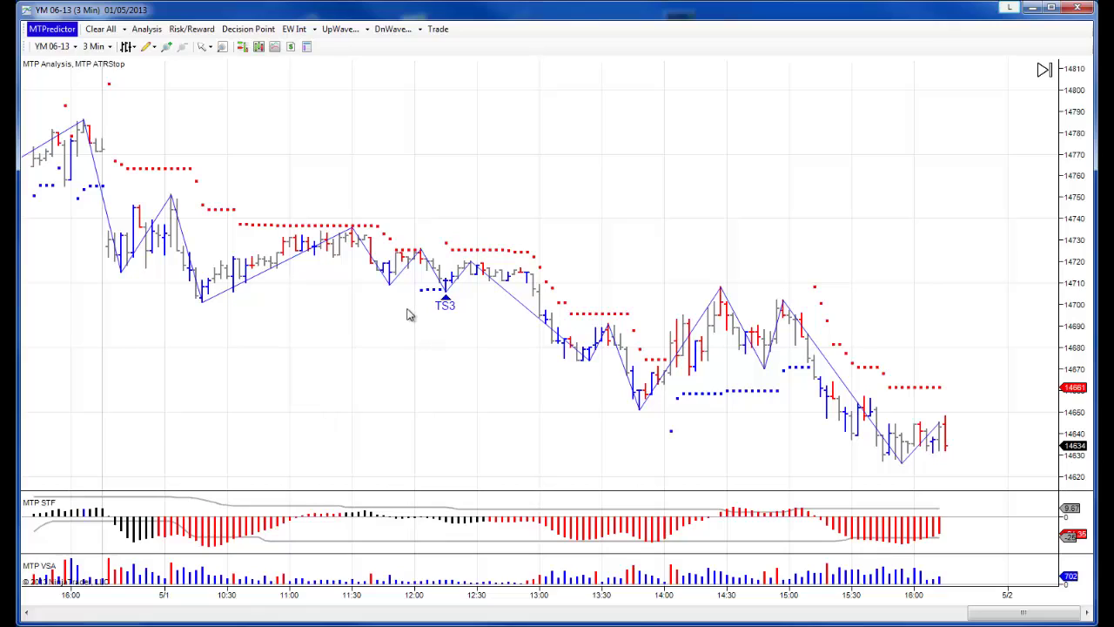
right_click(447, 285)
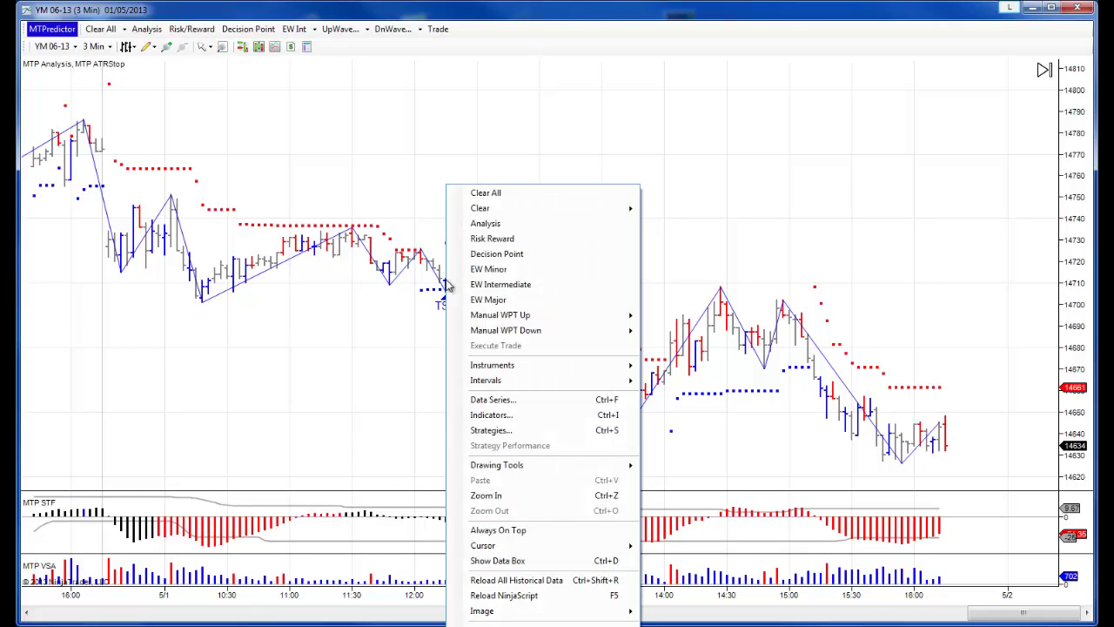
left_click(484, 225)
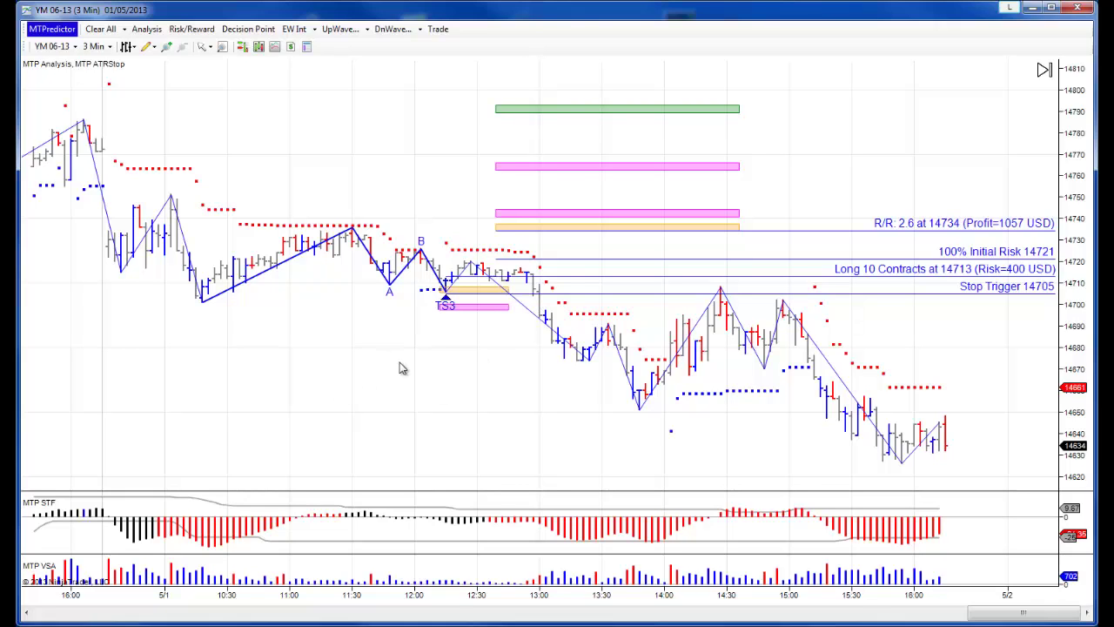
Switch the chart's instrument to NQ 06-13 Globex
scroll(388, 373, "down", 1)
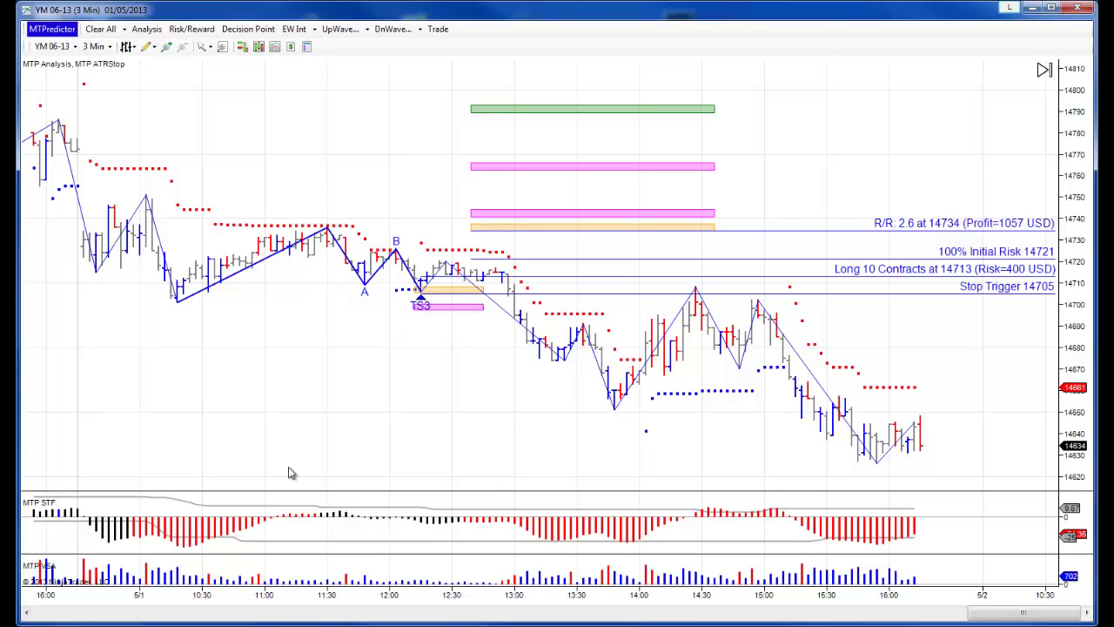
left_click(54, 46)
left_click(87, 260)
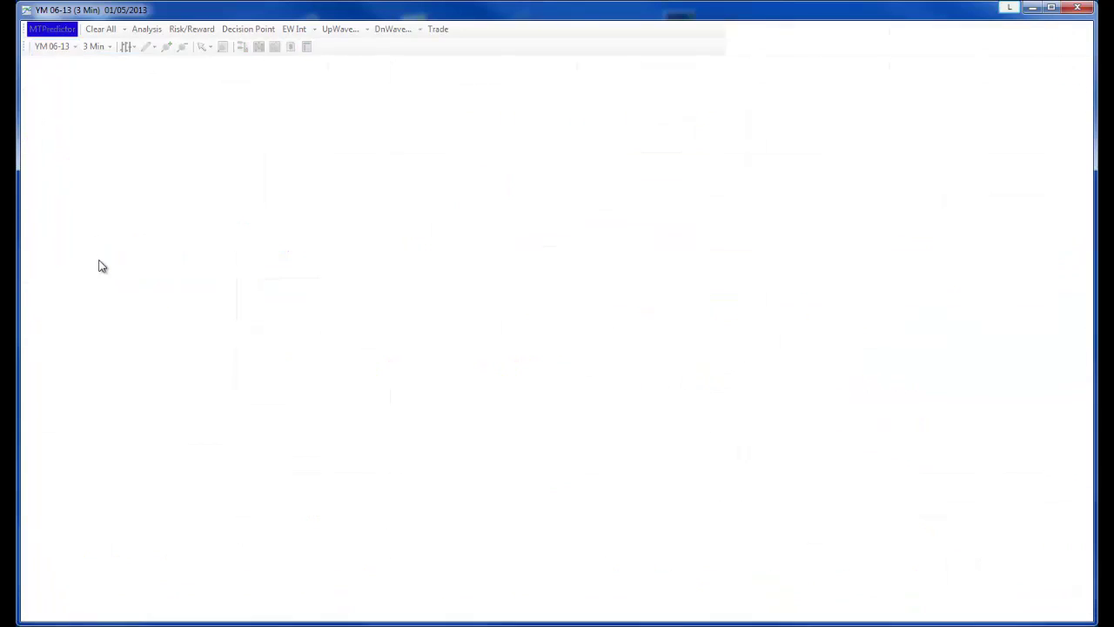
scroll(409, 358, "down", 5)
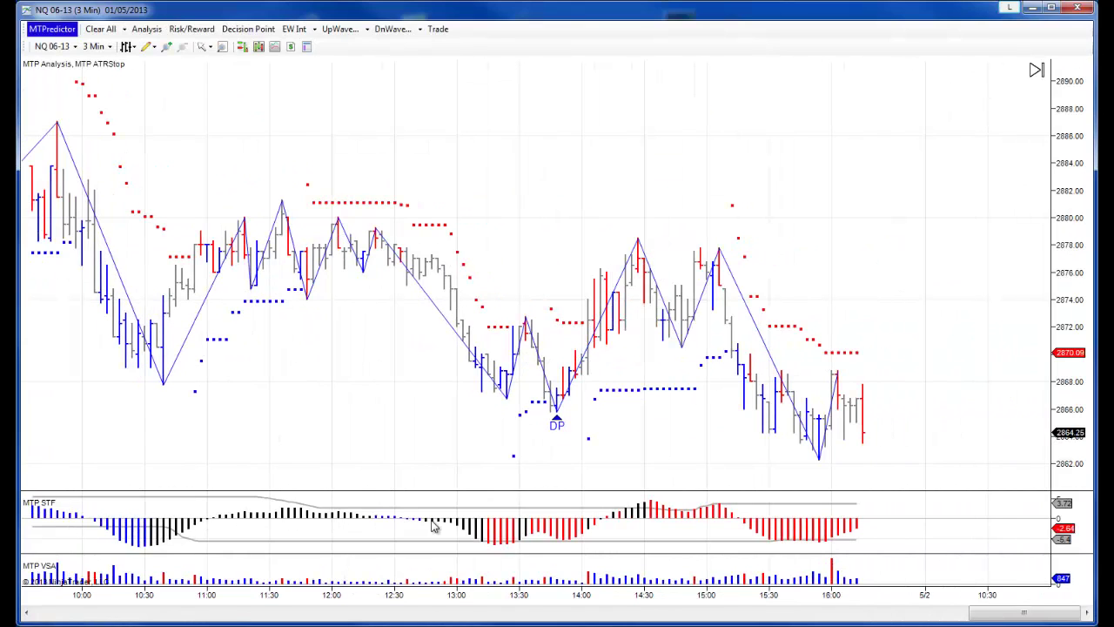
scroll(298, 335, "up", 2)
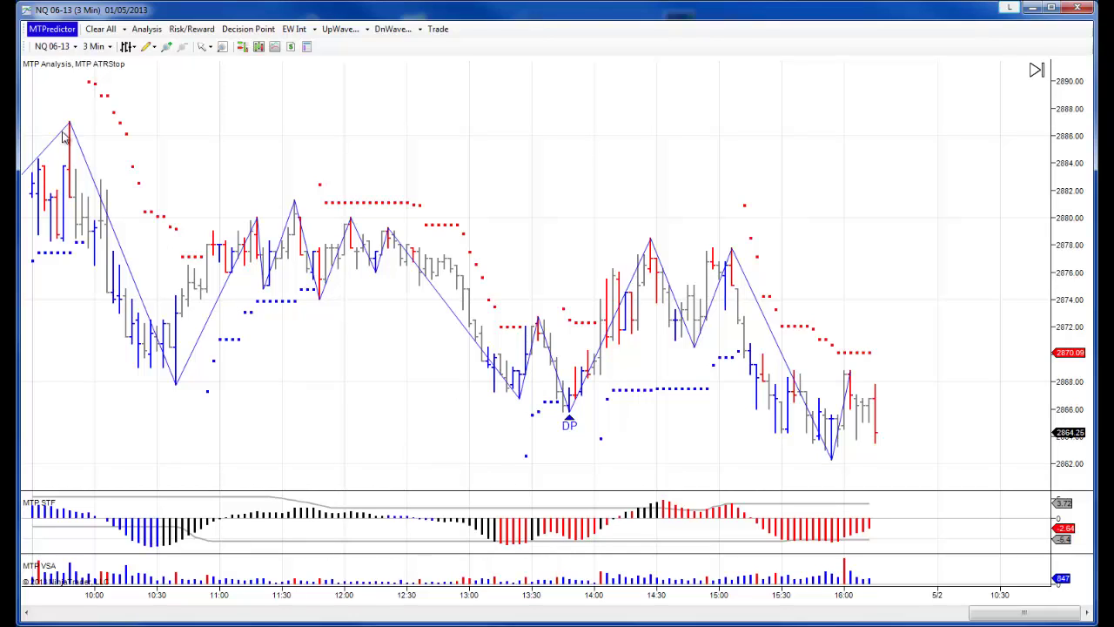
Change the NQ 06-13 chart's interval to 15 minutes
left_click(108, 47)
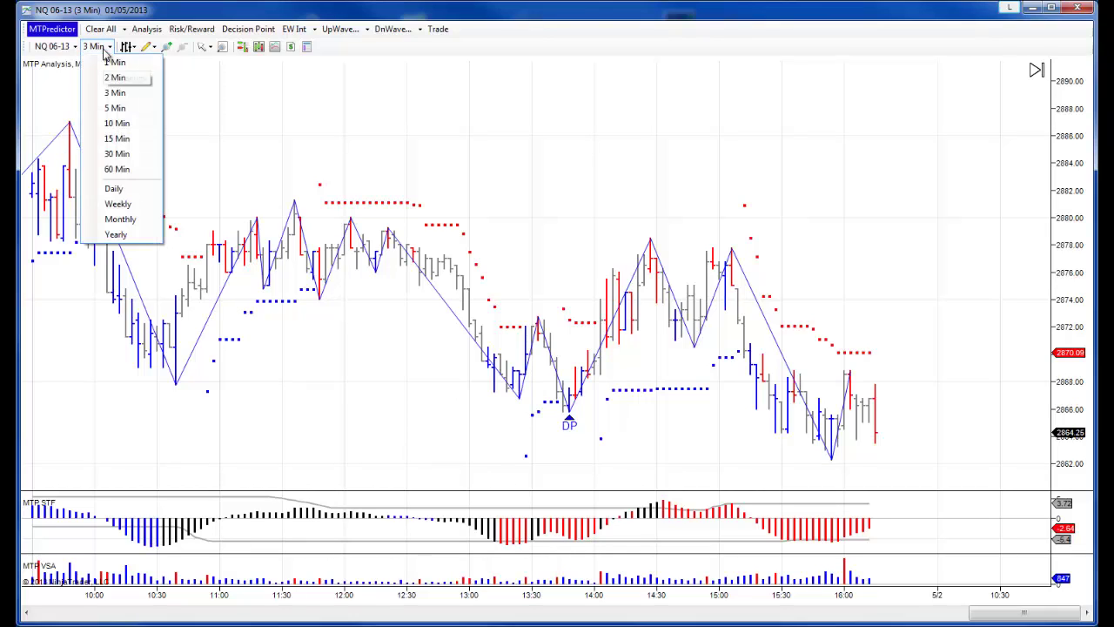
left_click(121, 139)
left_click_drag(669, 278, 424, 285)
Set the chart's right side margin to 300 pixels in the chart properties
right_click(452, 281)
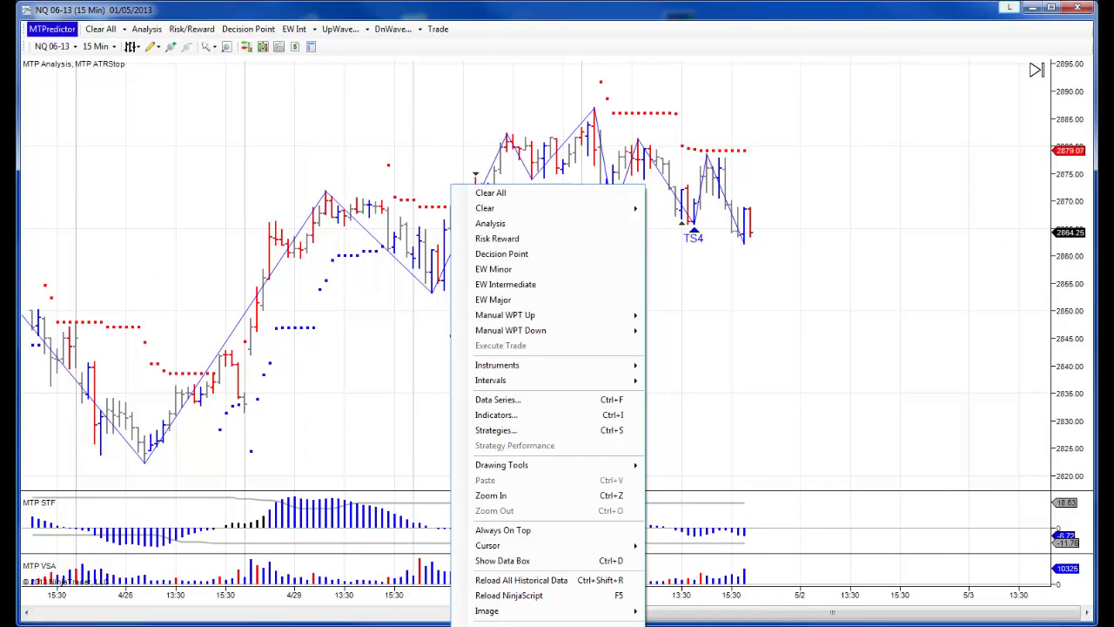
left_click(506, 623)
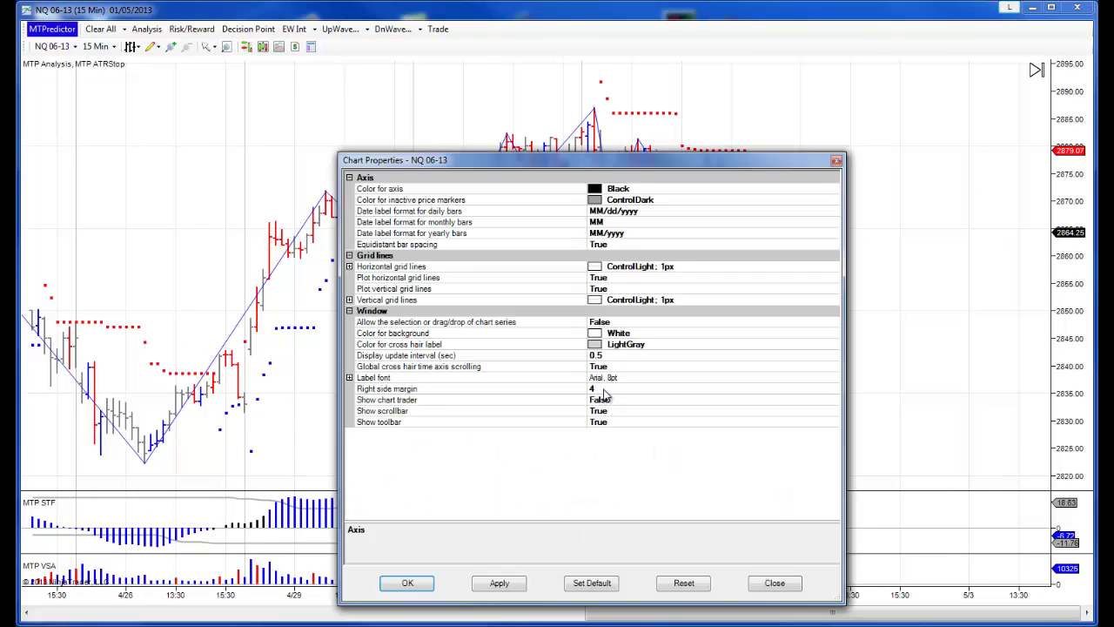
left_click(607, 388)
key("BackSpace")
type("300")
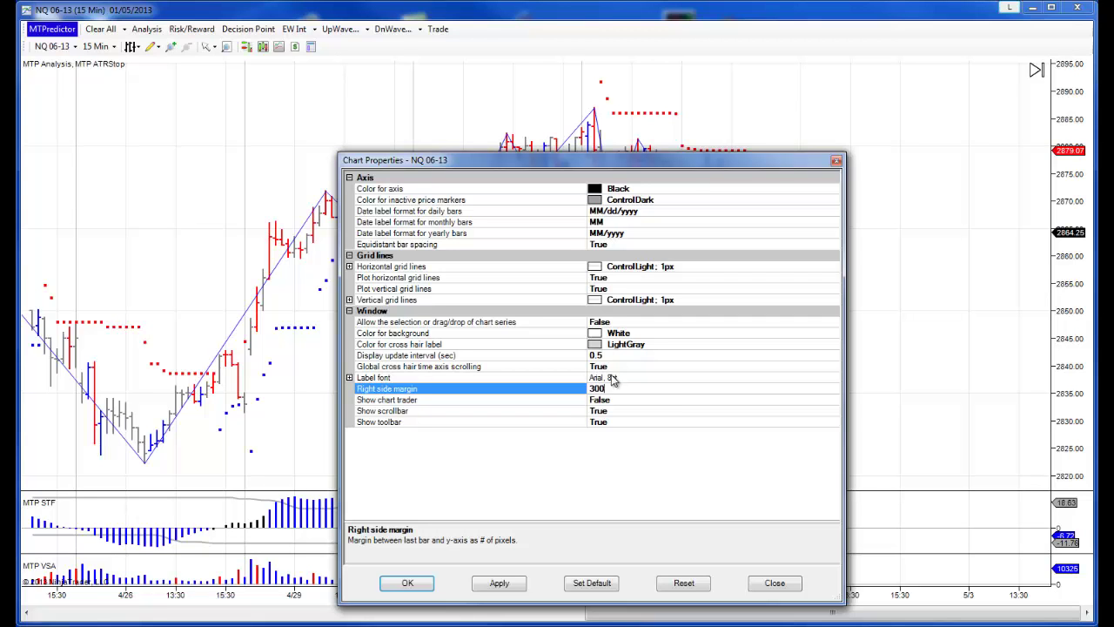
left_click(416, 584)
Plot a Decision Point support zone from the first swing low on 5/1
left_click_drag(323, 377, 684, 400)
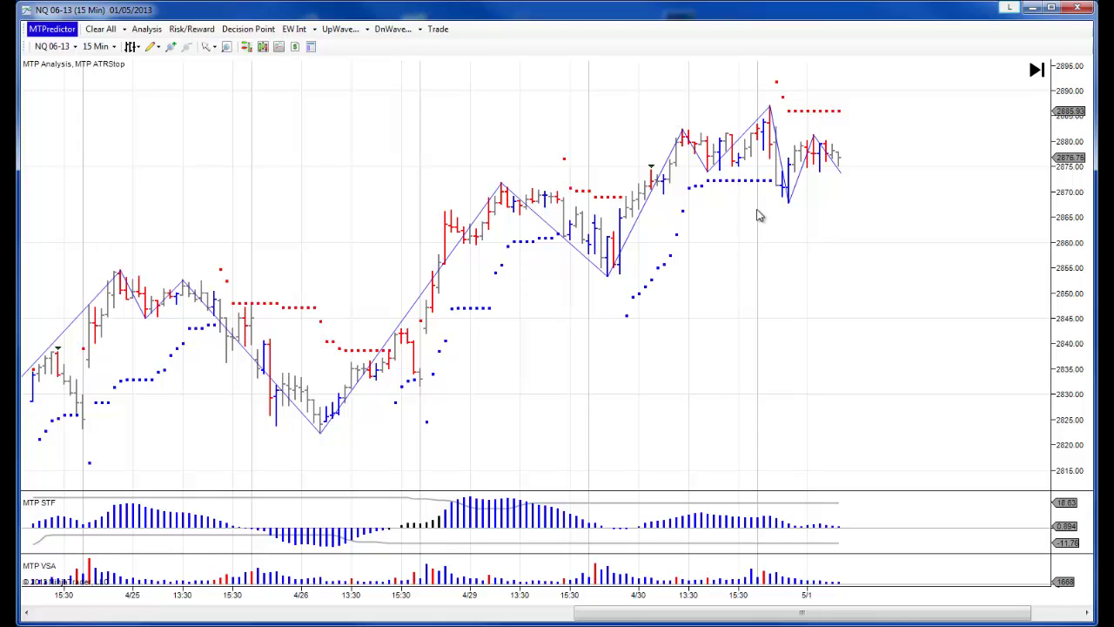
right_click(791, 180)
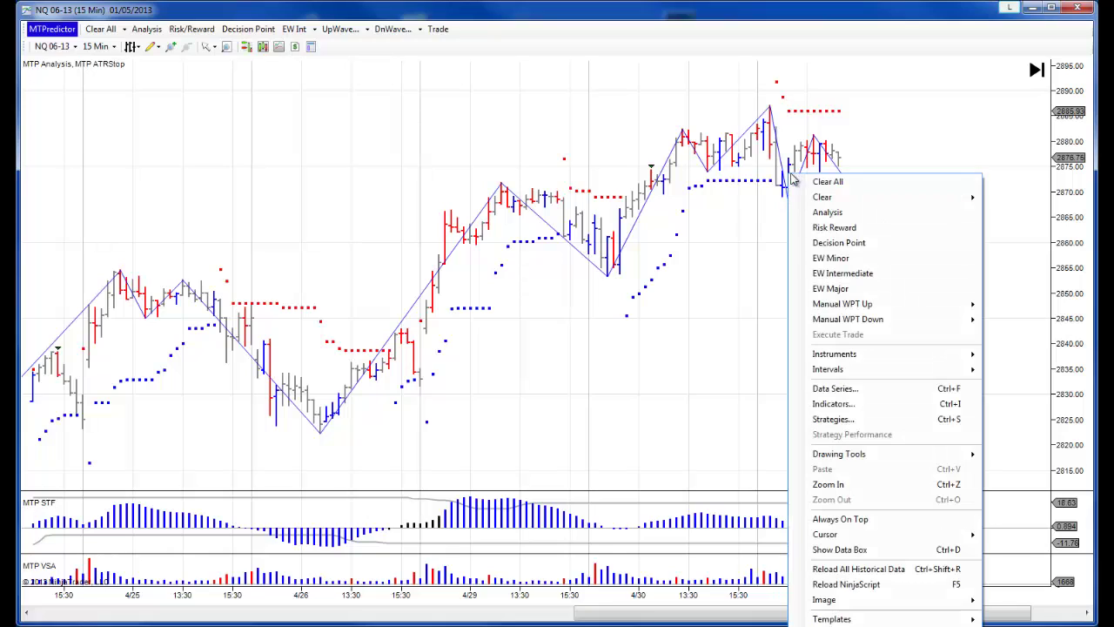
left_click(833, 245)
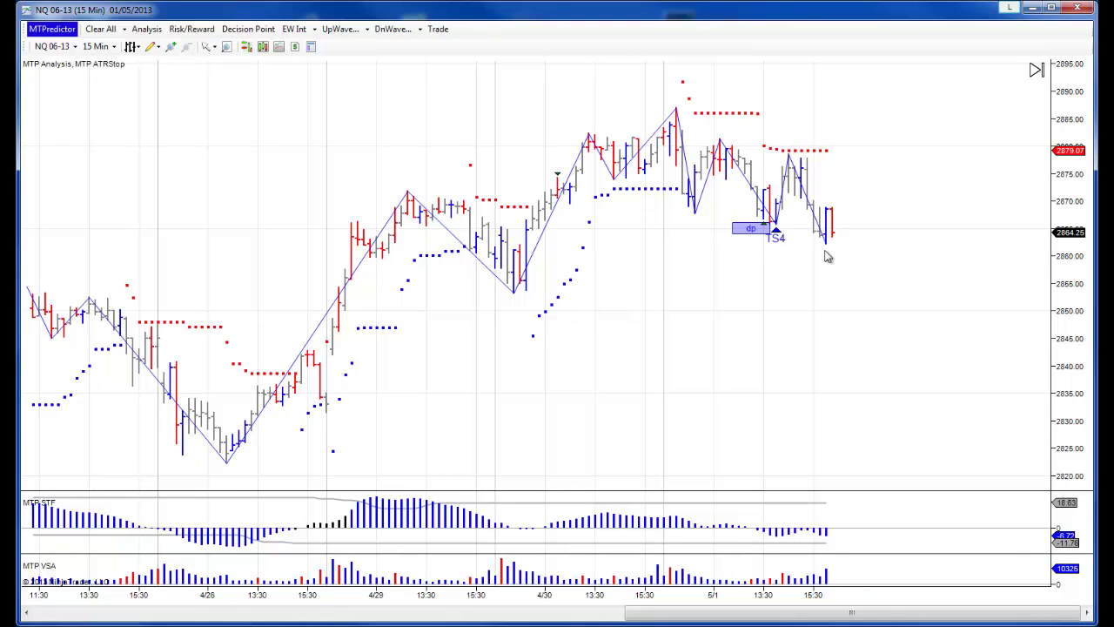
Draw a rectangle over the dp zone at about 2864 to 2866, extending it just past the TS4 low
left_click_drag(733, 293, 792, 296)
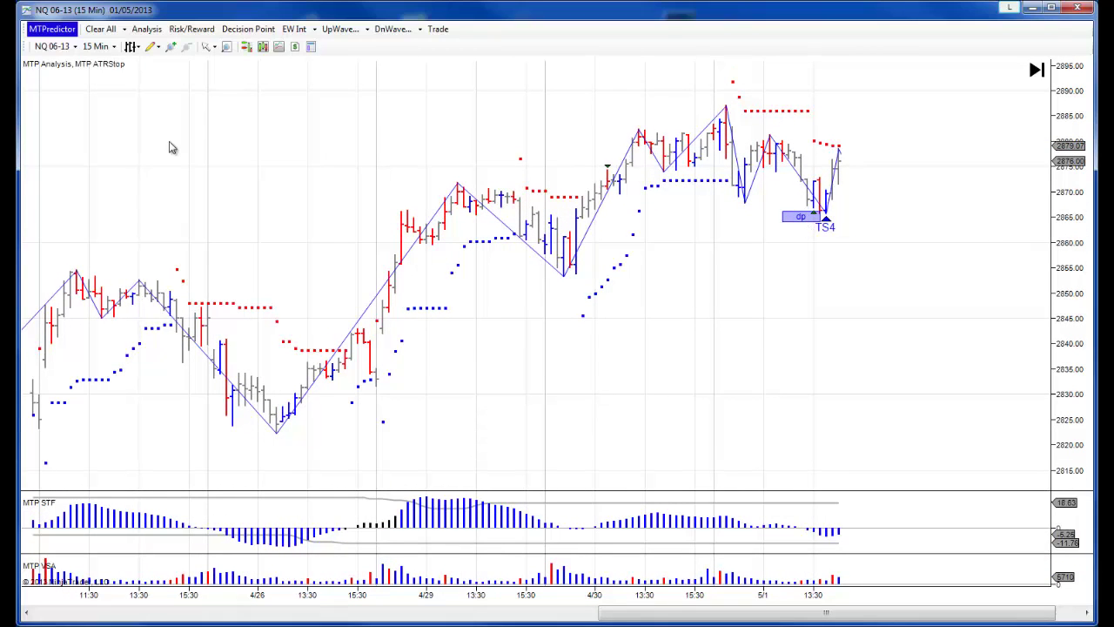
left_click(152, 47)
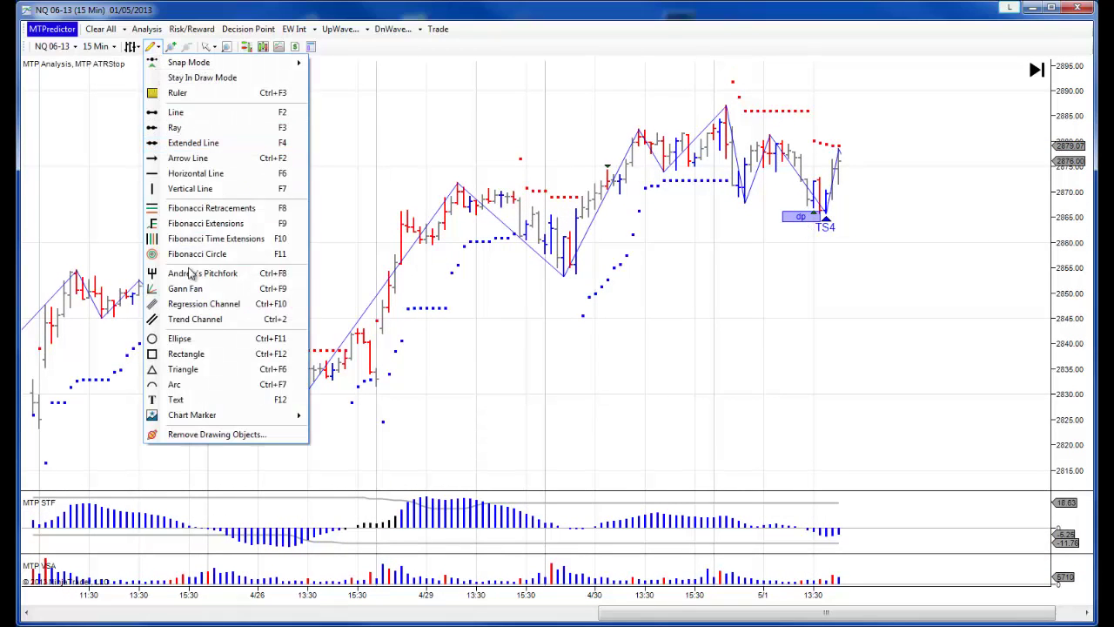
left_click(195, 356)
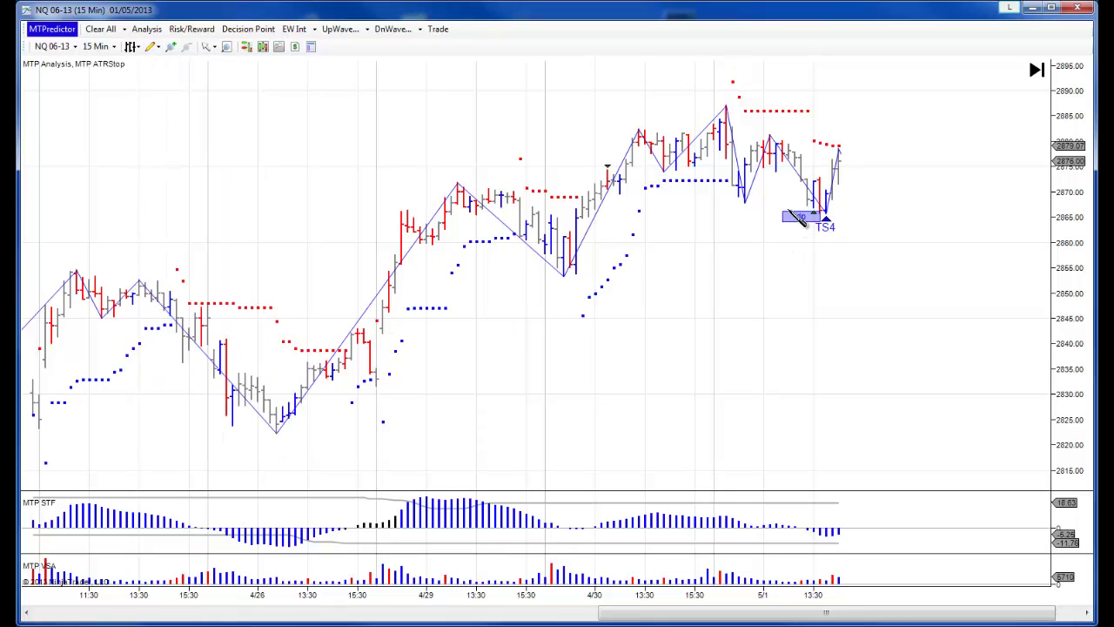
left_click_drag(792, 213, 851, 223)
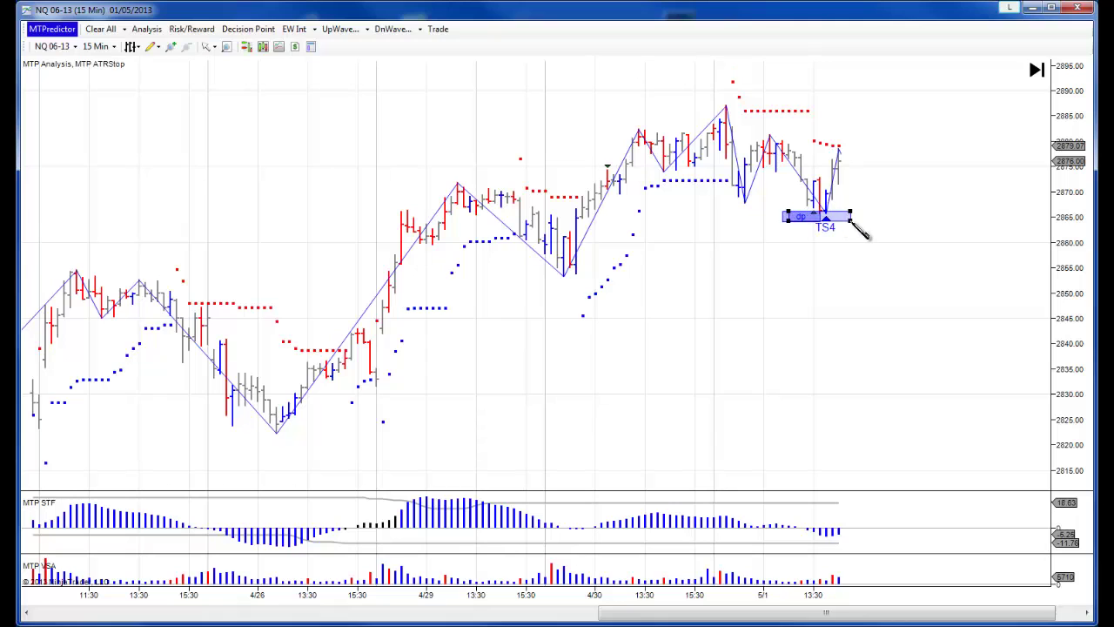
left_click_drag(853, 223, 845, 222)
Return the NQ 06-13 chart to the 3-minute interval
left_click_drag(693, 319, 731, 316)
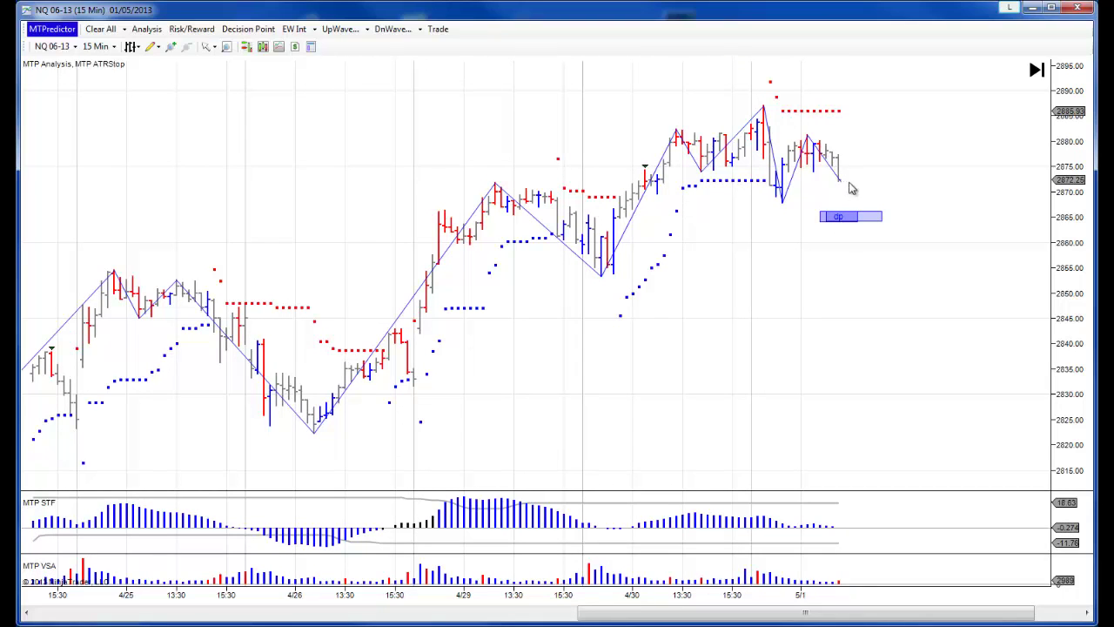
left_click_drag(810, 297, 789, 307)
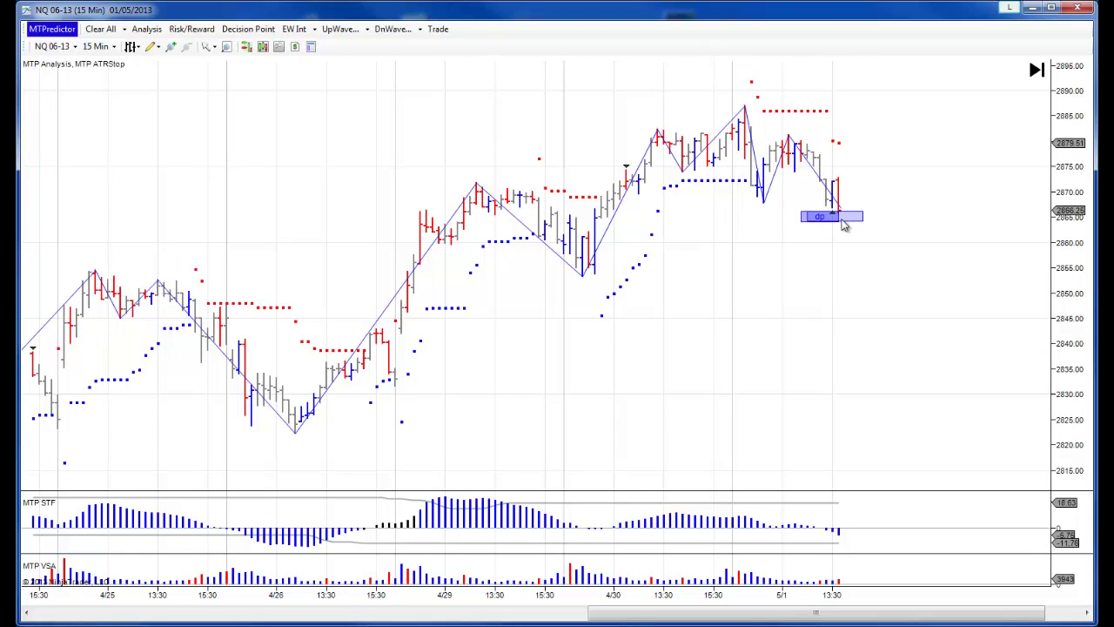
left_click_drag(315, 165, 200, 165)
left_click(113, 48)
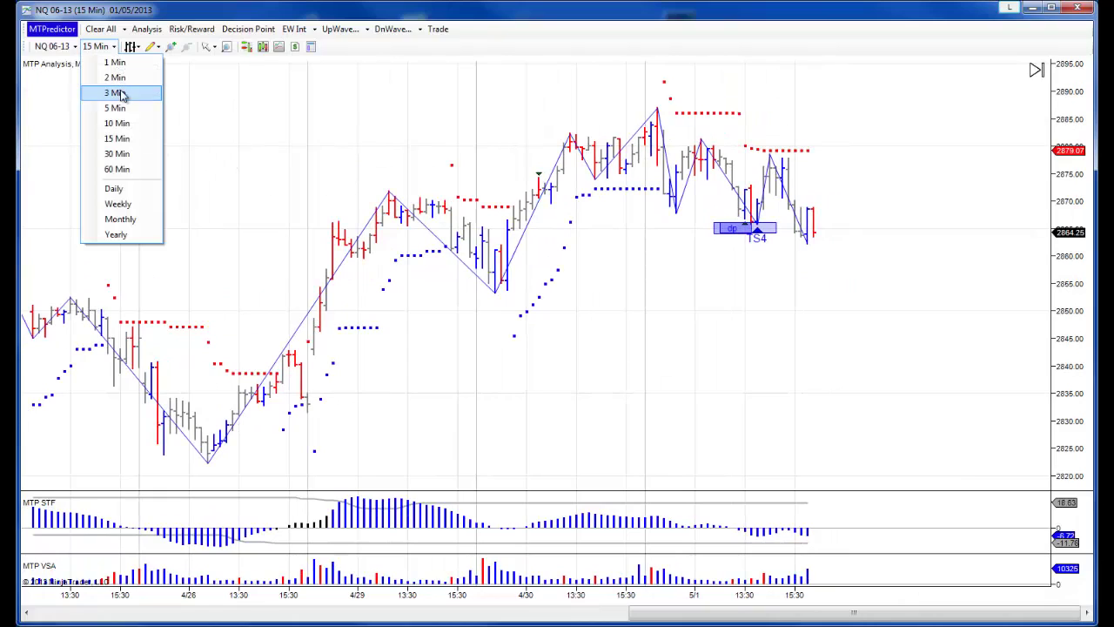
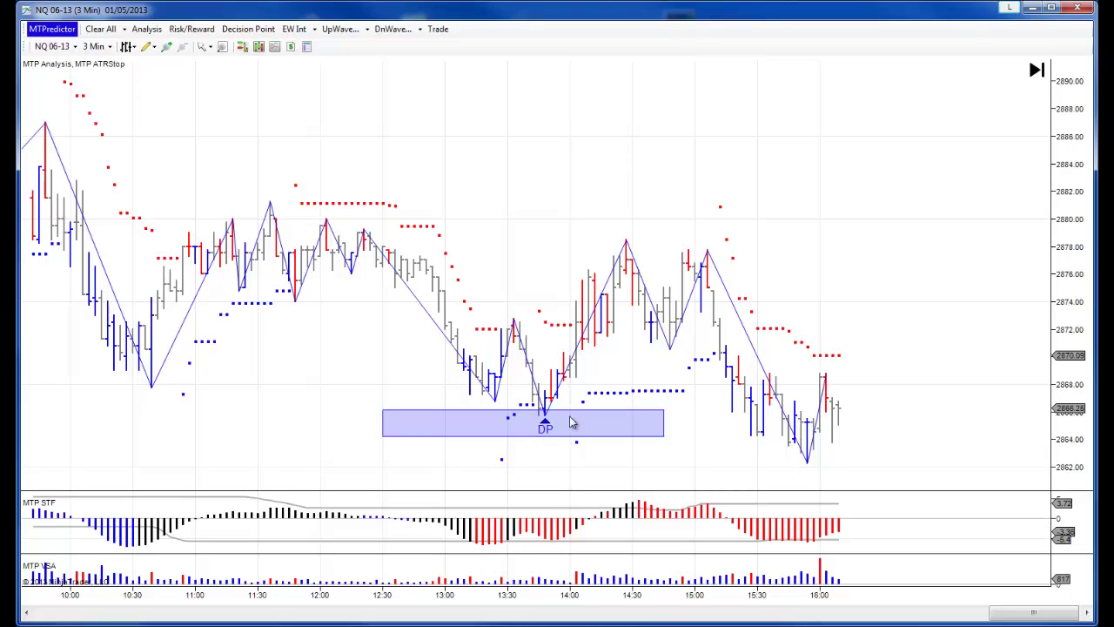
Run the Analysis on the DP setup bar at about 13:48, and clear all the resulting drawings
right_click(546, 389)
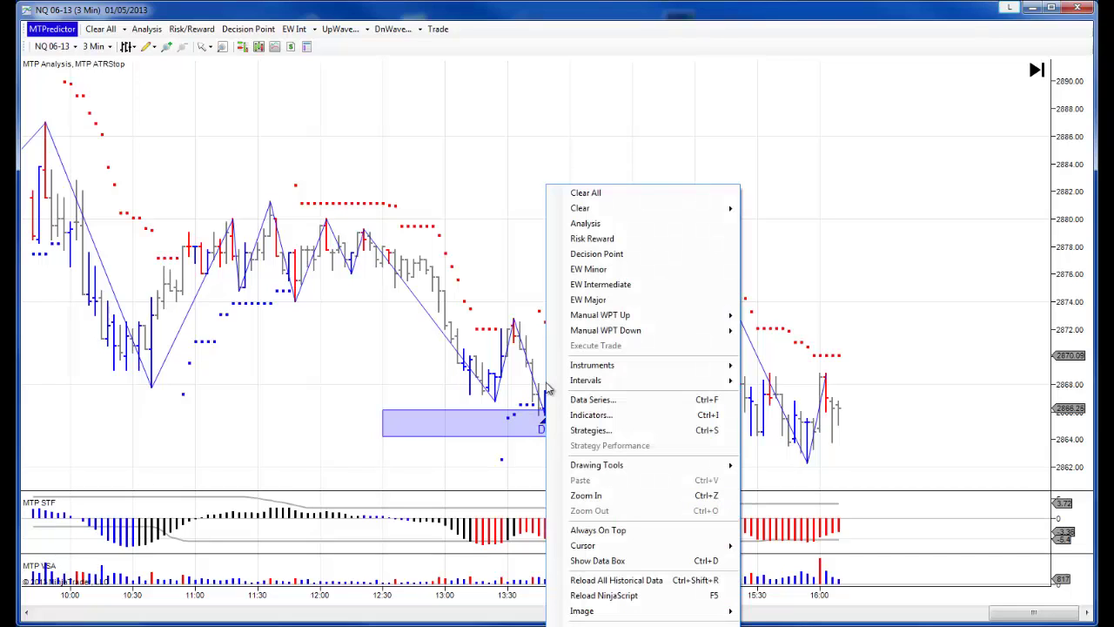
left_click(576, 223)
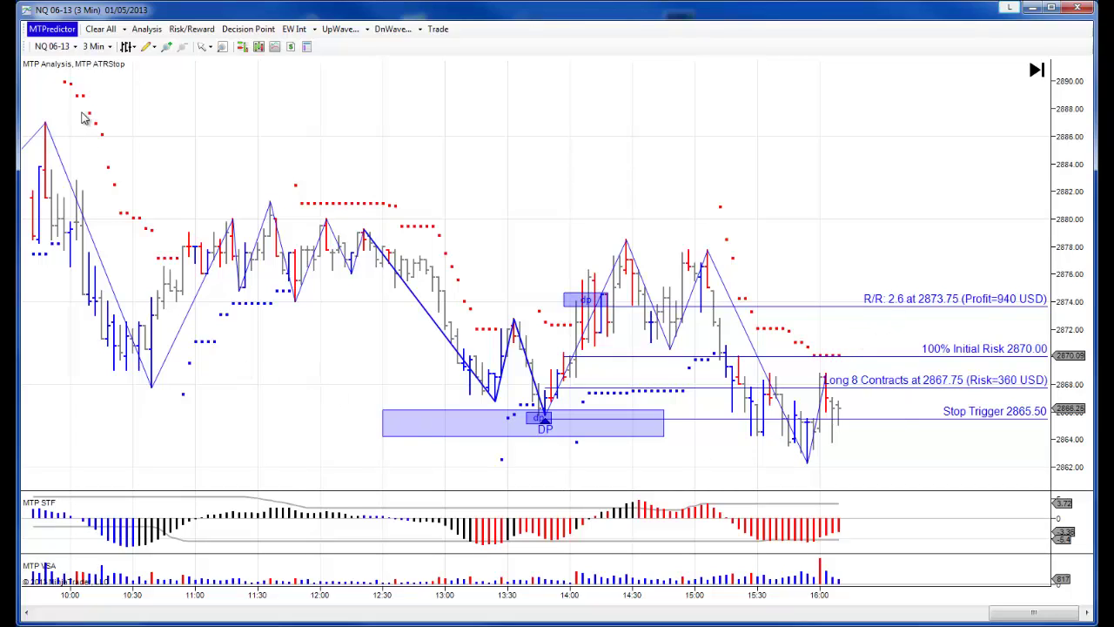
left_click(102, 30)
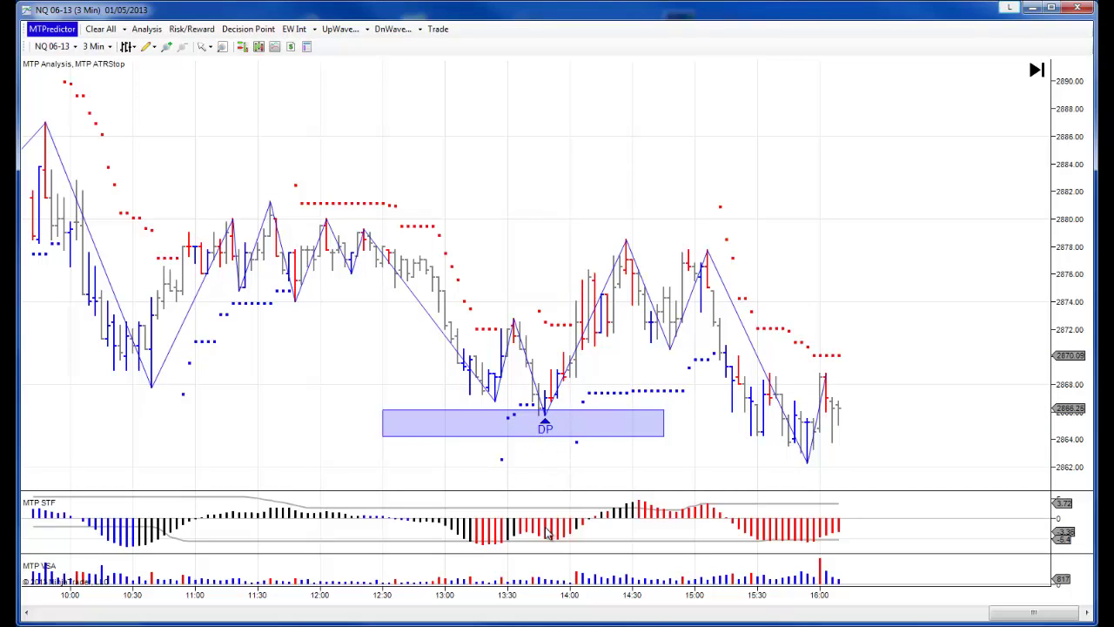
Label the Intermediate Elliott wave count at the DP low and plot the risk/reward levels for the long trade from that bar
right_click(548, 381)
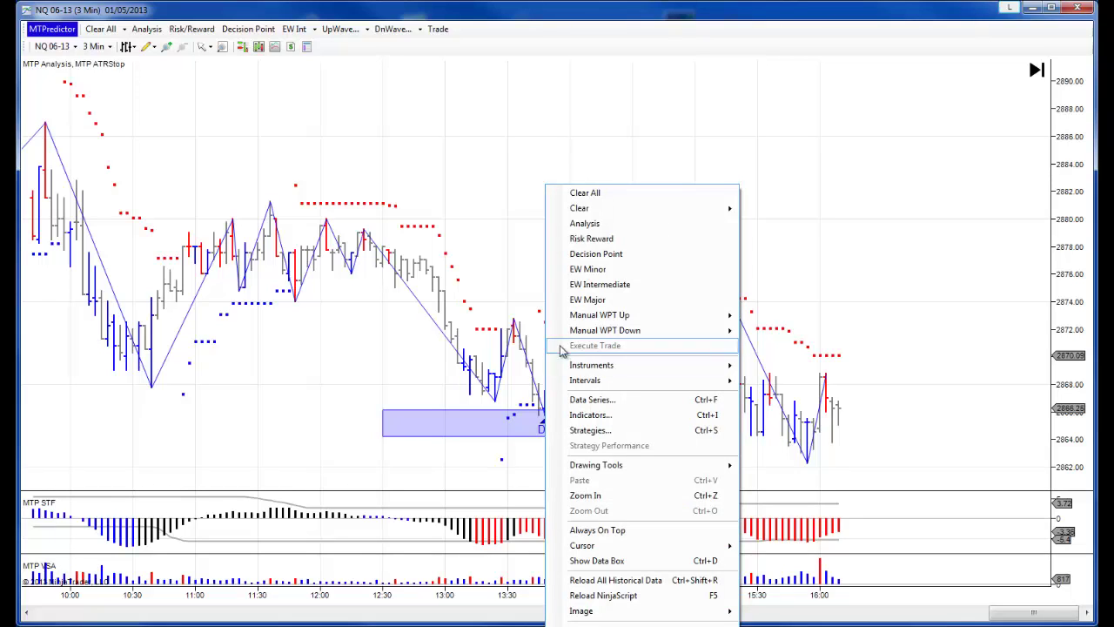
left_click(600, 287)
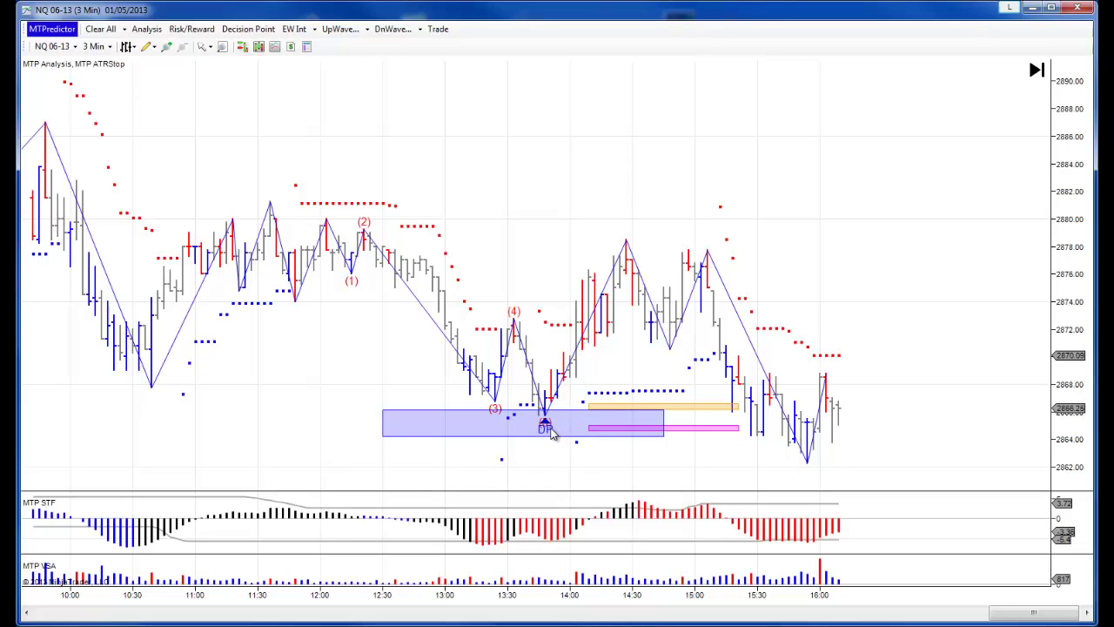
right_click(545, 384)
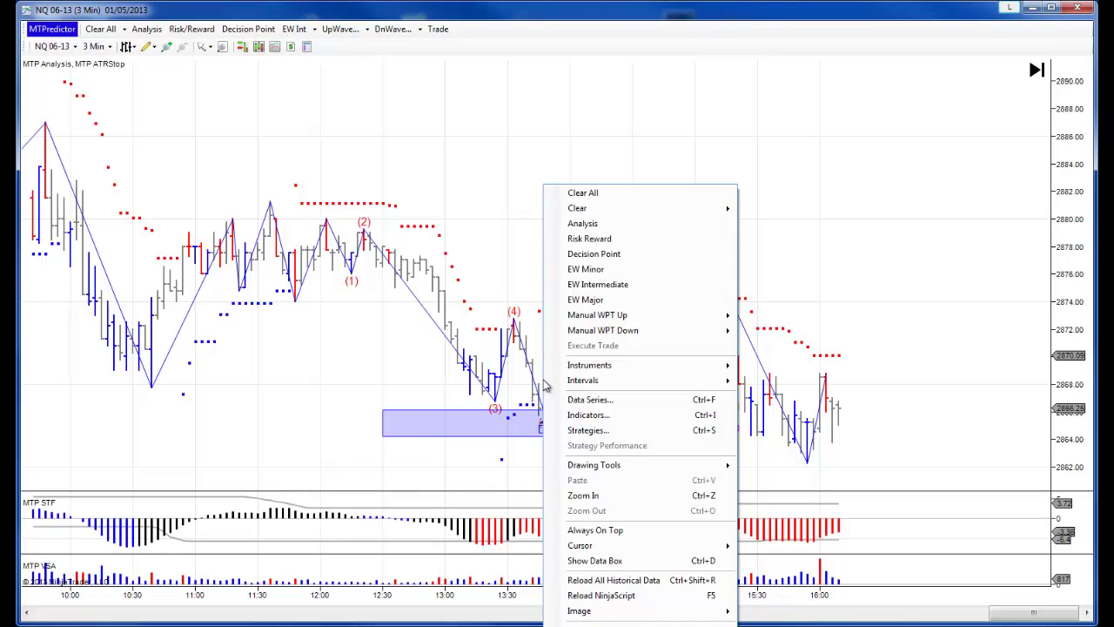
left_click(592, 238)
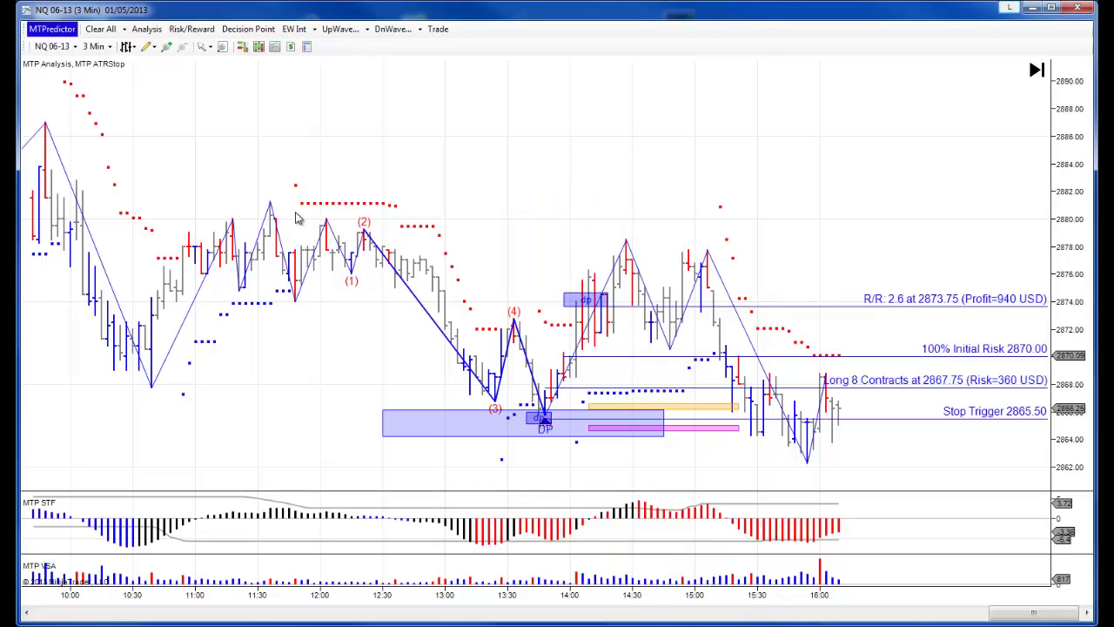
Switch the chart's instrument back to YM 06-13 Globex
left_click(71, 48)
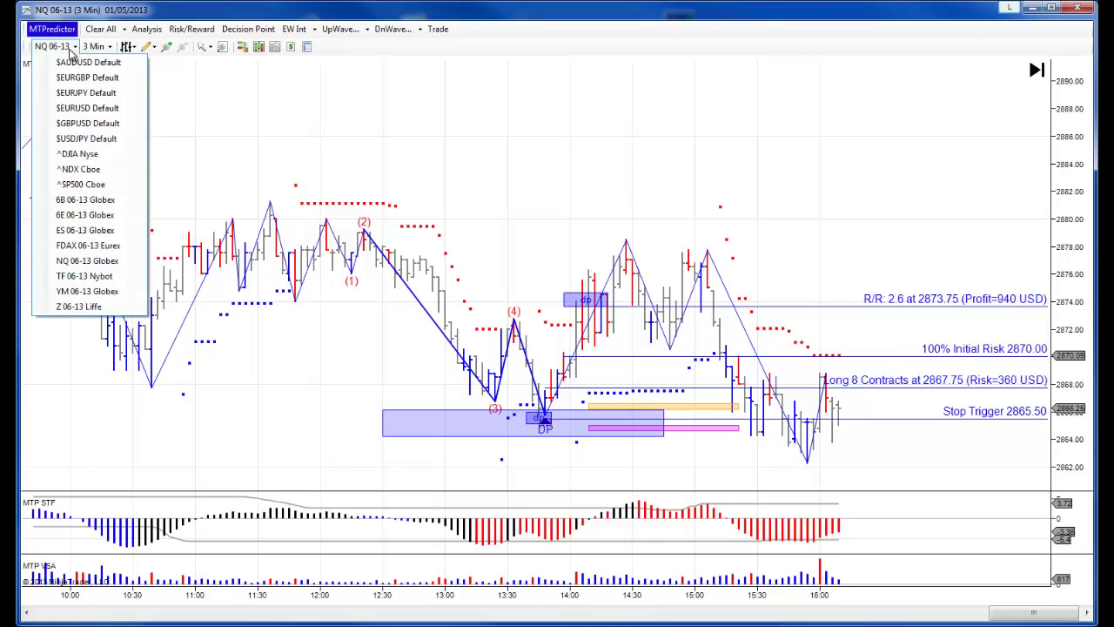
left_click(102, 292)
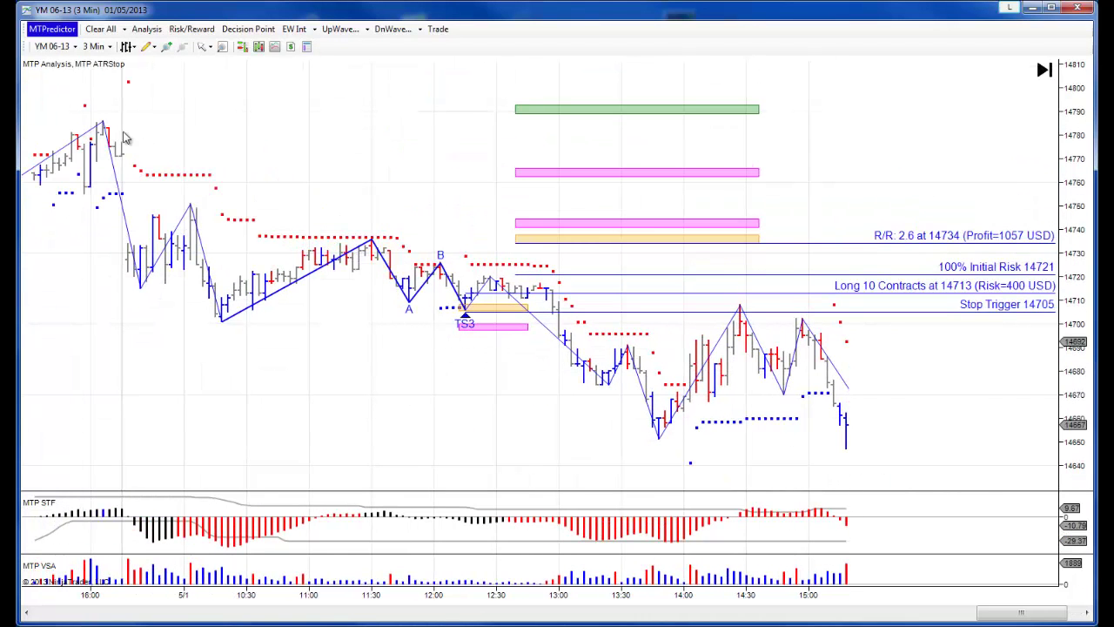
Switch the YM 06-13 chart to the 15-minute interval
left_click(105, 47)
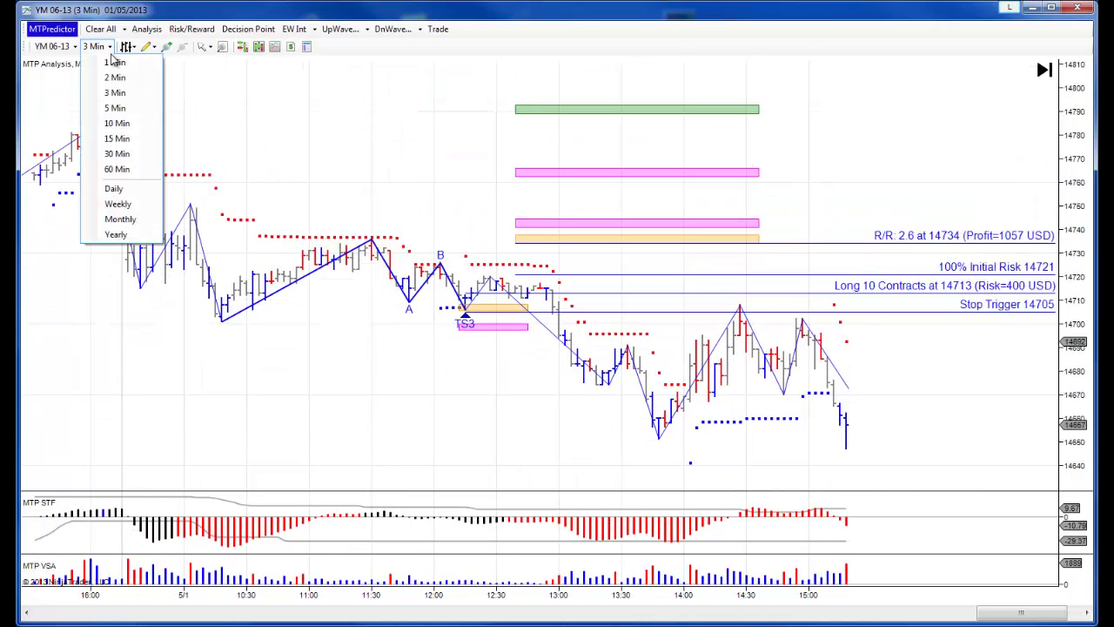
left_click(121, 141)
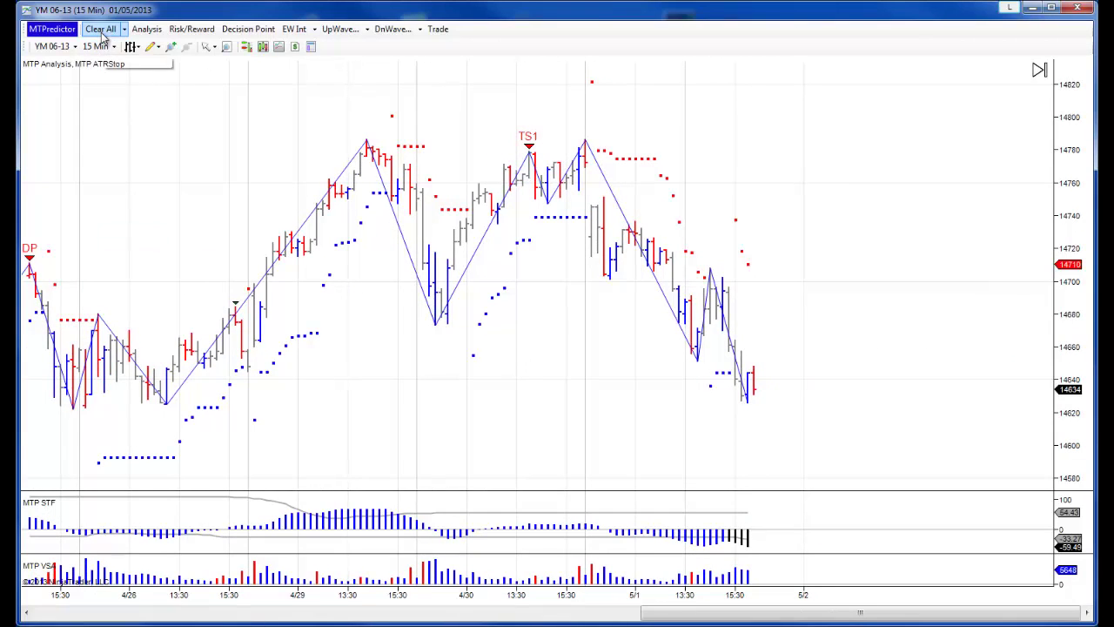
left_click_drag(391, 290, 364, 293)
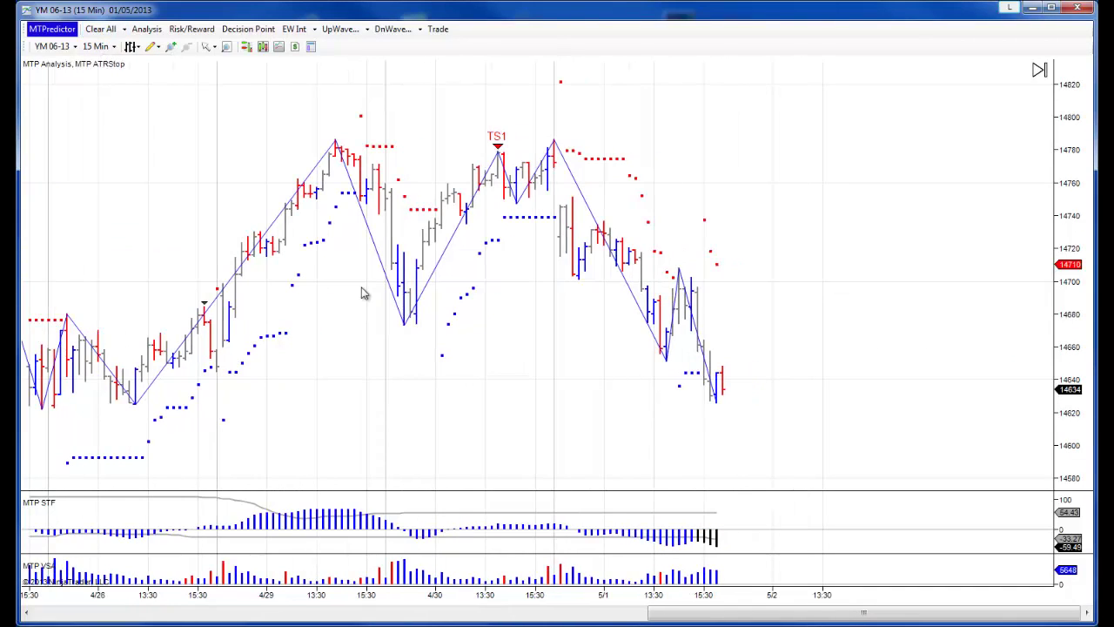
Plot decision points from the TS1 high and from the major swing low just before it
right_click(502, 159)
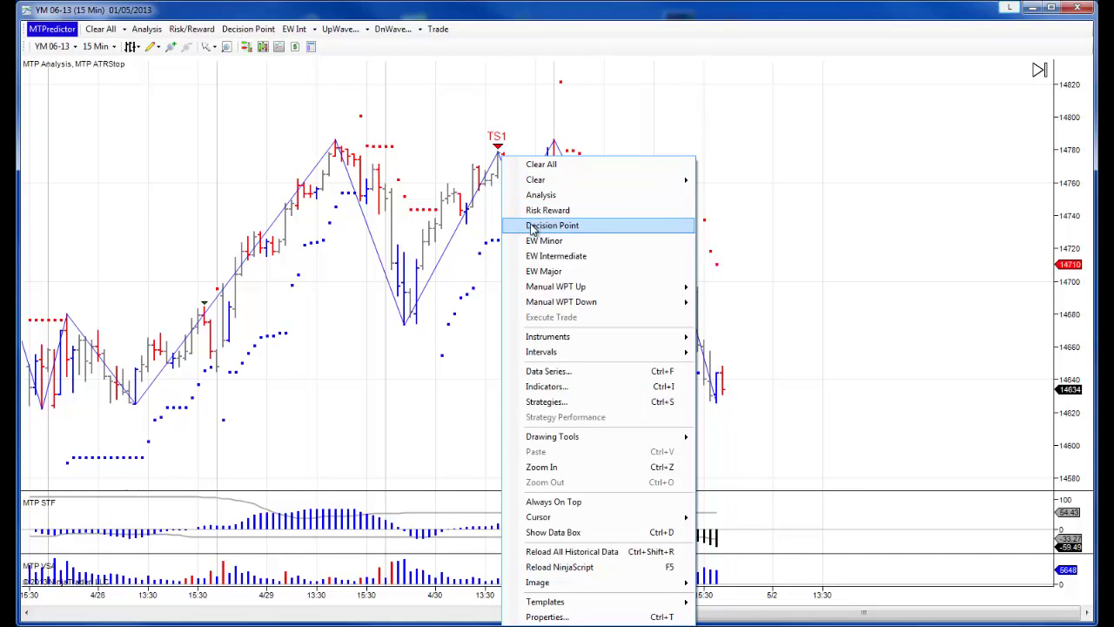
left_click(533, 228)
right_click(501, 163)
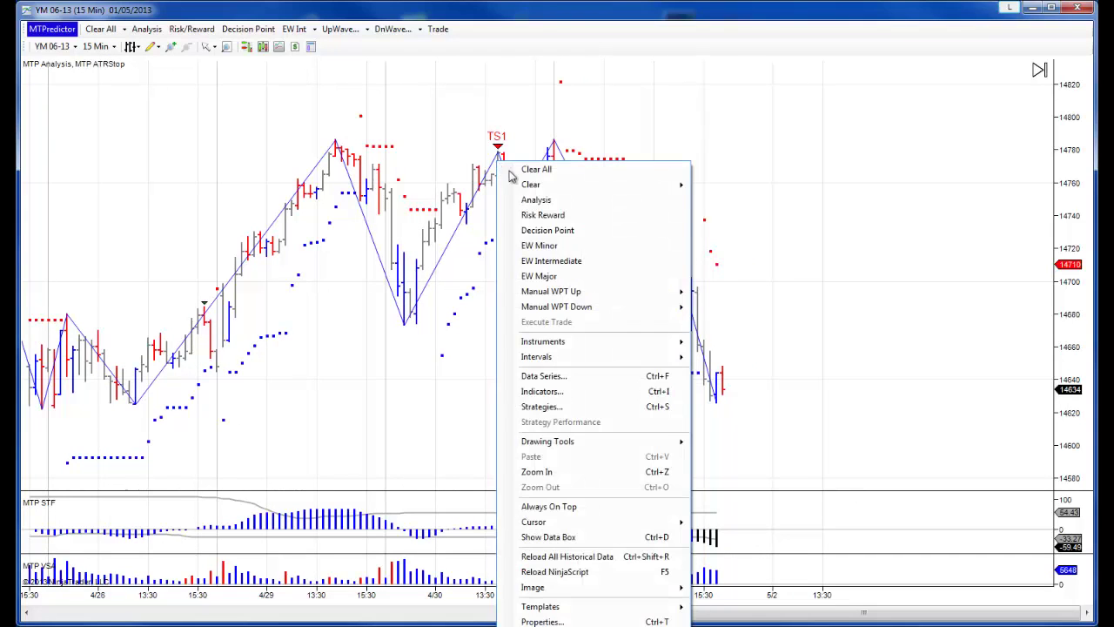
left_click(535, 226)
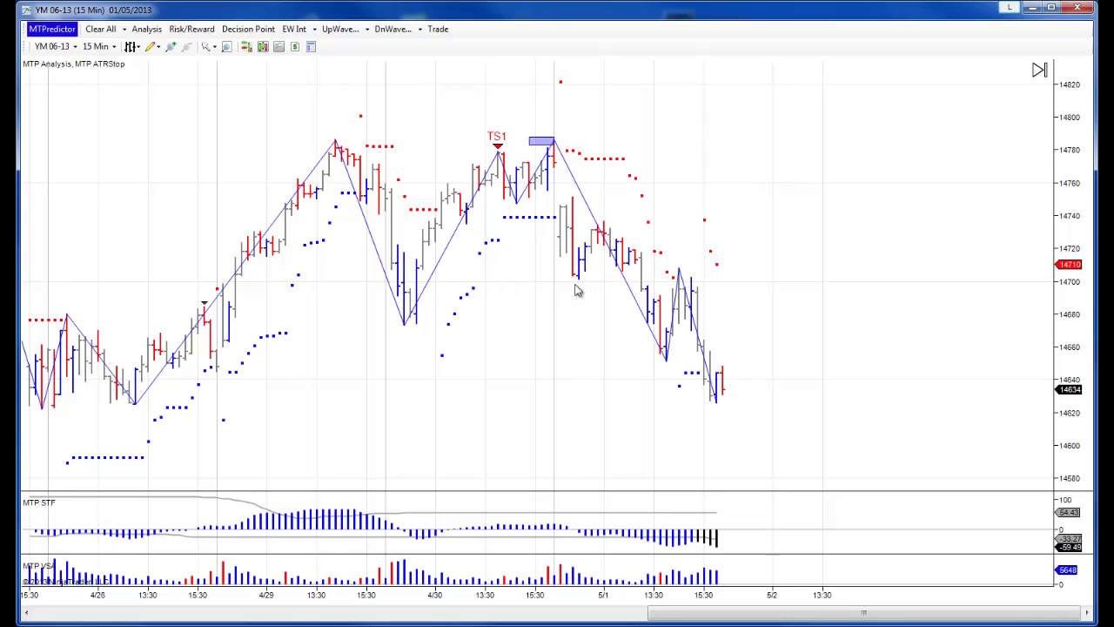
right_click(410, 308)
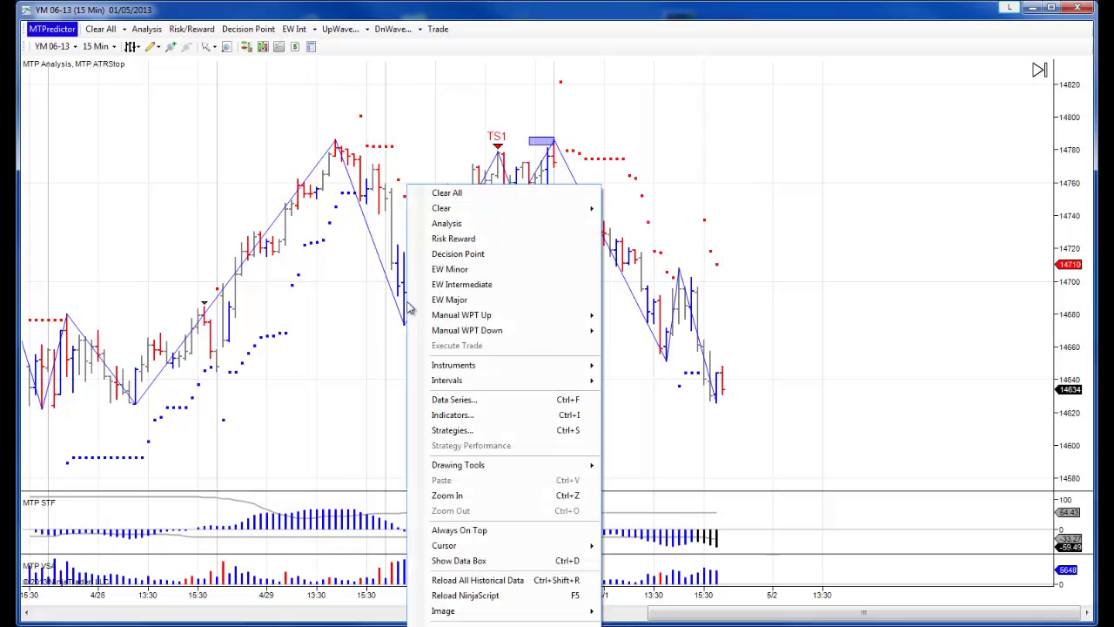
left_click(461, 254)
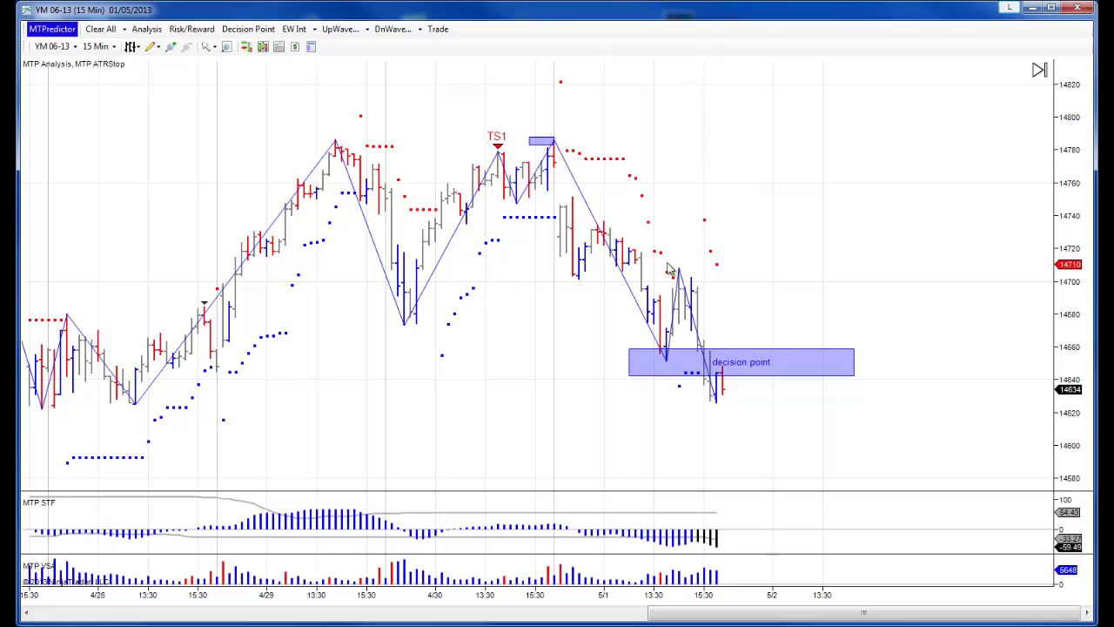
Draw a rectangle over the lower decision point zone, spanning about 14642 to 14658
left_click(159, 48)
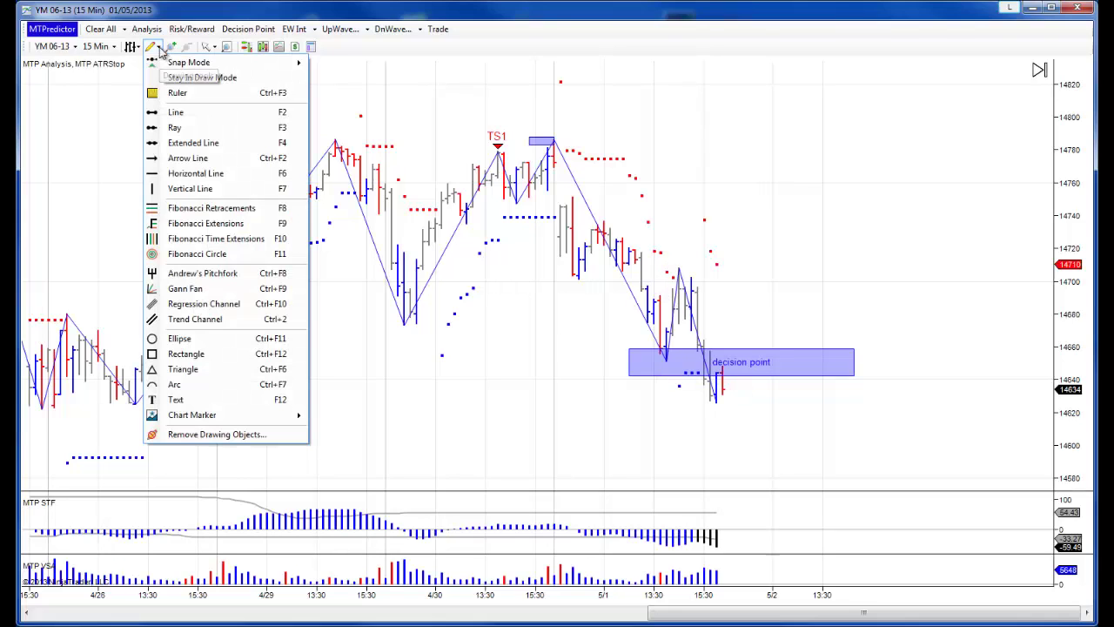
left_click(199, 355)
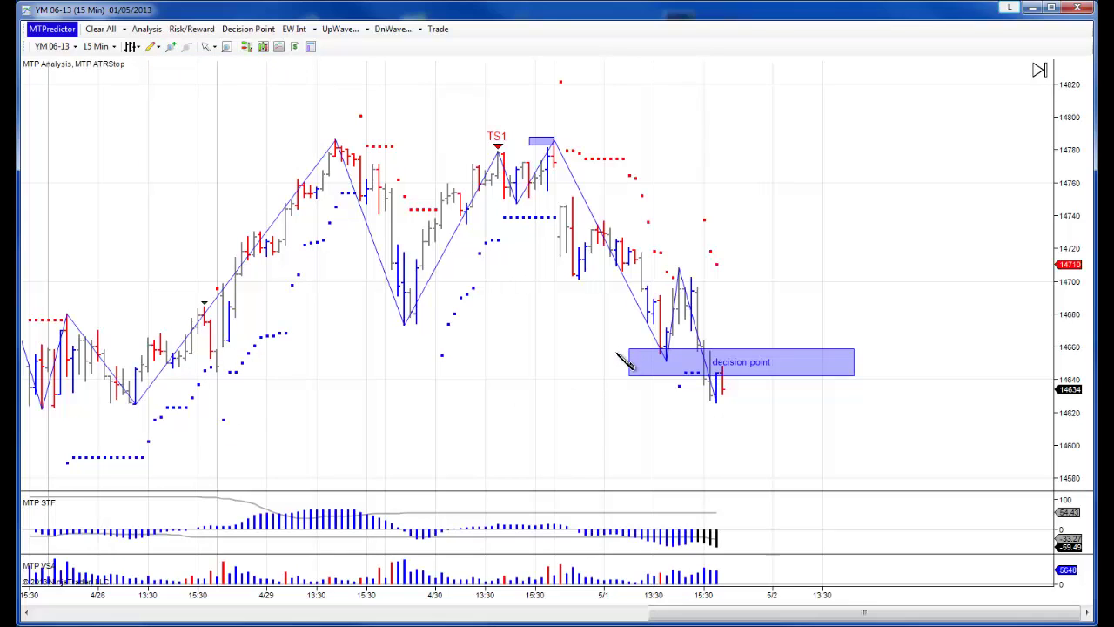
mouse_move(616, 349)
left_mouse_down()
mouse_move(666, 383)
mouse_move(723, 394)
mouse_move(714, 378)
left_mouse_up()
left_click(722, 392)
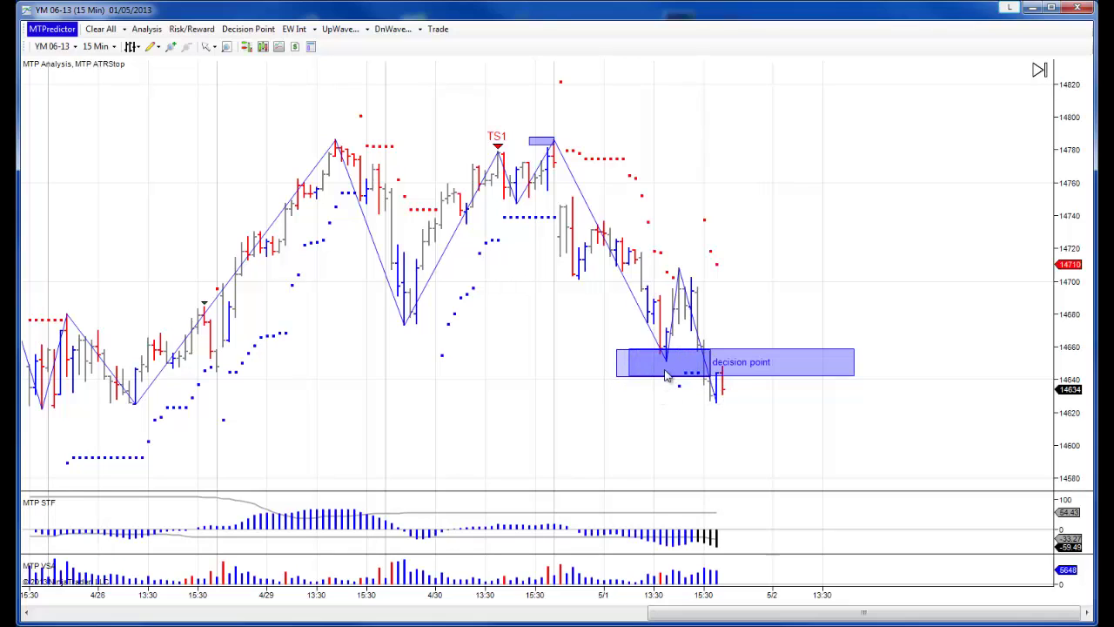
Show the YM chart at the 3-minute interval and examine the price action around the lower decision point zone
left_click(108, 46)
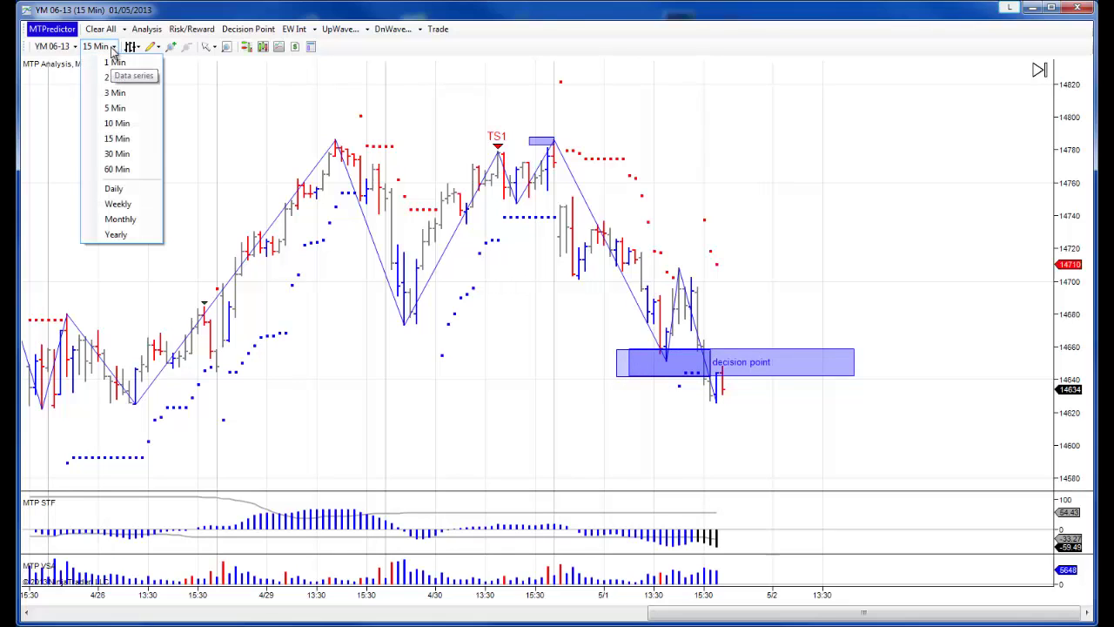
left_click(118, 93)
left_click_drag(239, 299, 302, 301)
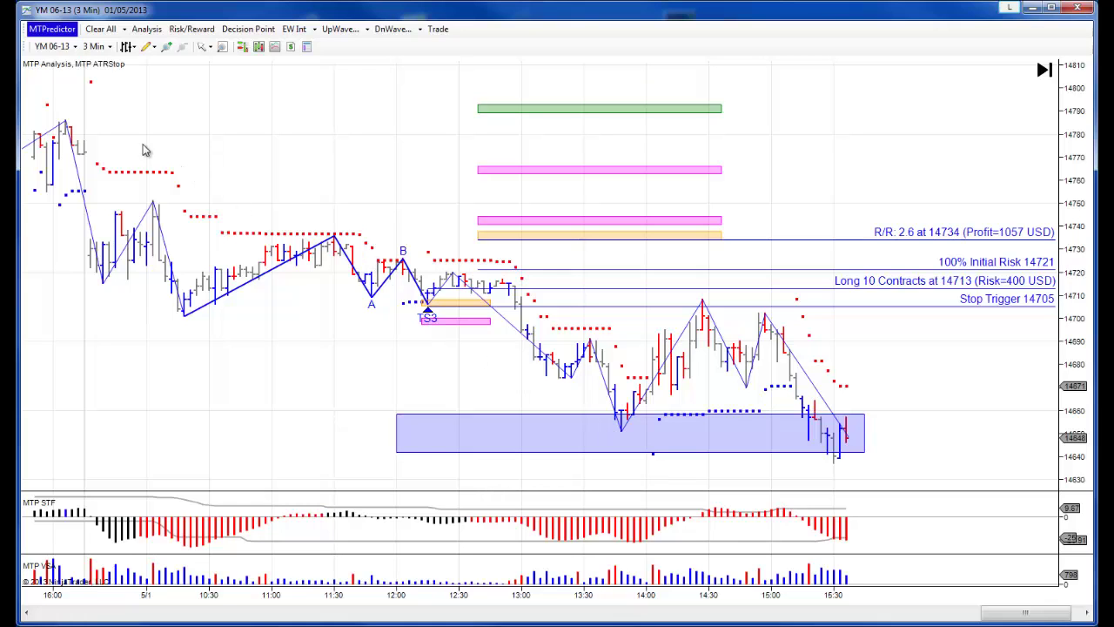
left_click_drag(177, 162, 259, 169)
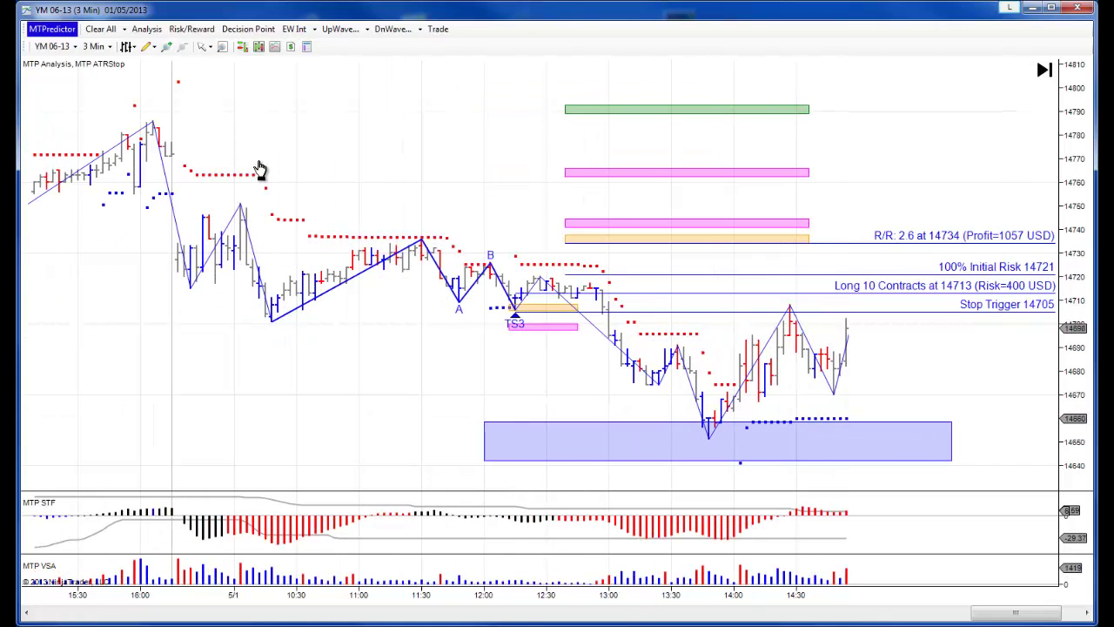
Switch back to the 15-minute interval and draw a thin rectangle over the upper decision point zone at the high after TS1
left_click(95, 46)
left_click(117, 139)
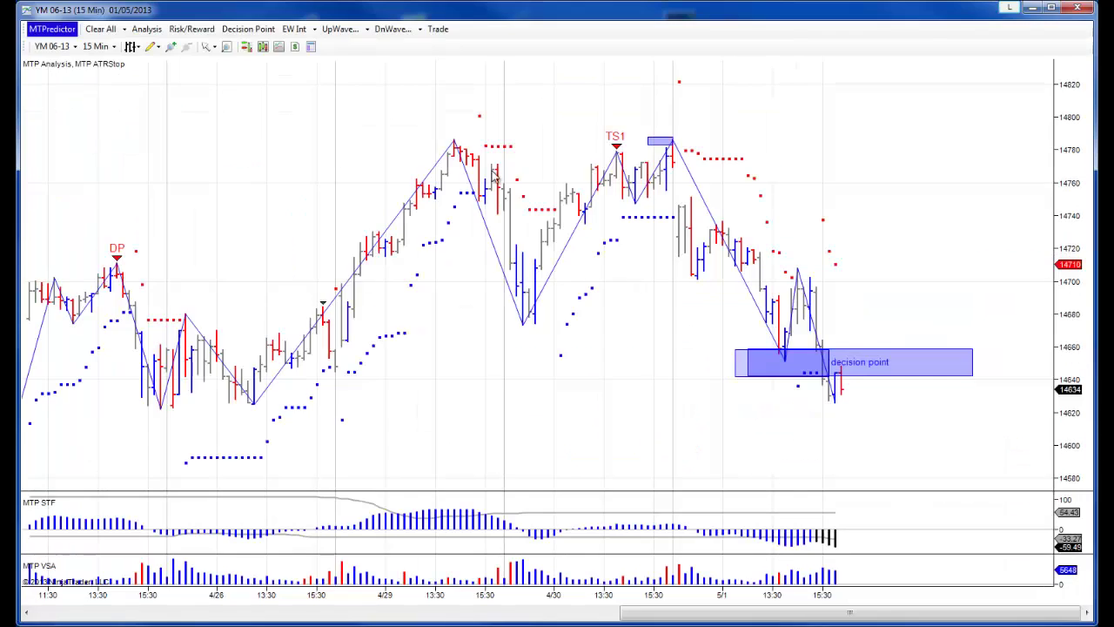
left_click(153, 47)
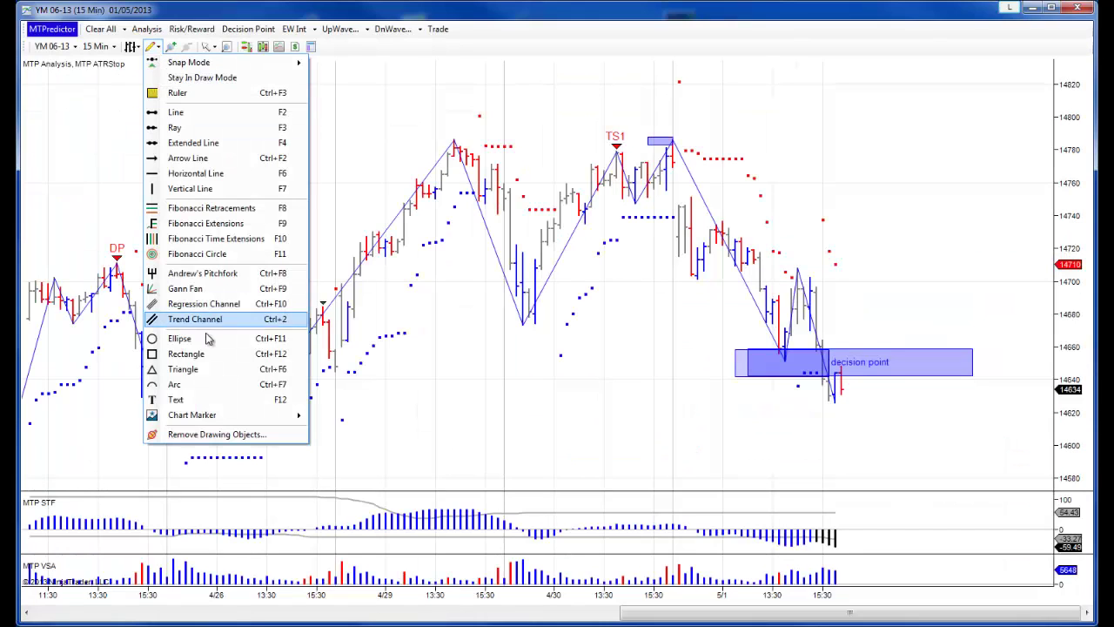
left_click(186, 353)
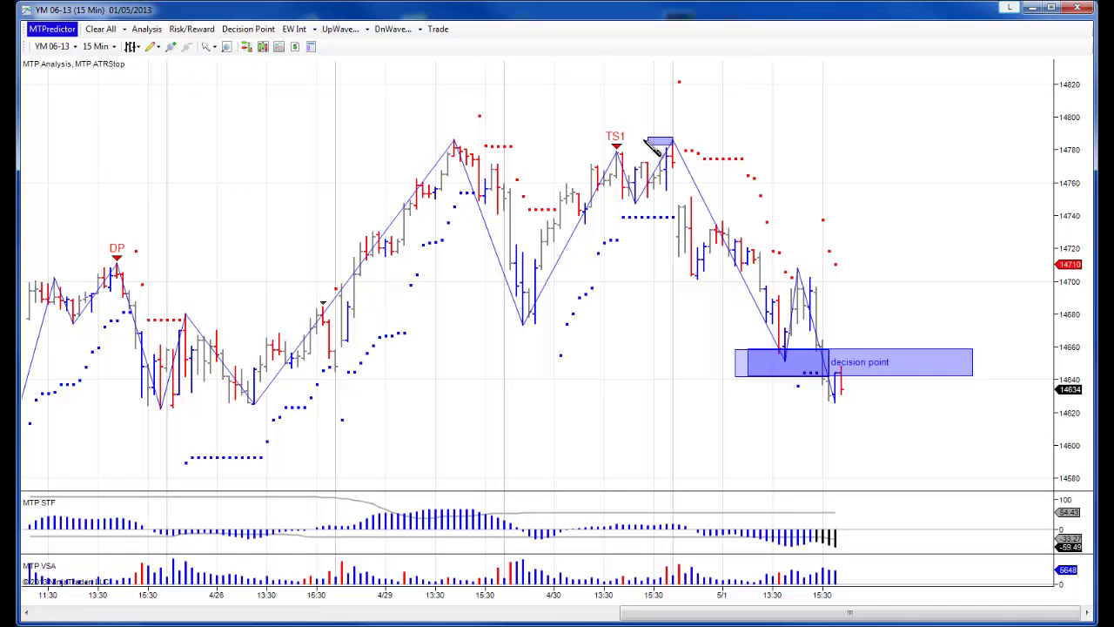
left_click_drag(641, 135, 701, 148)
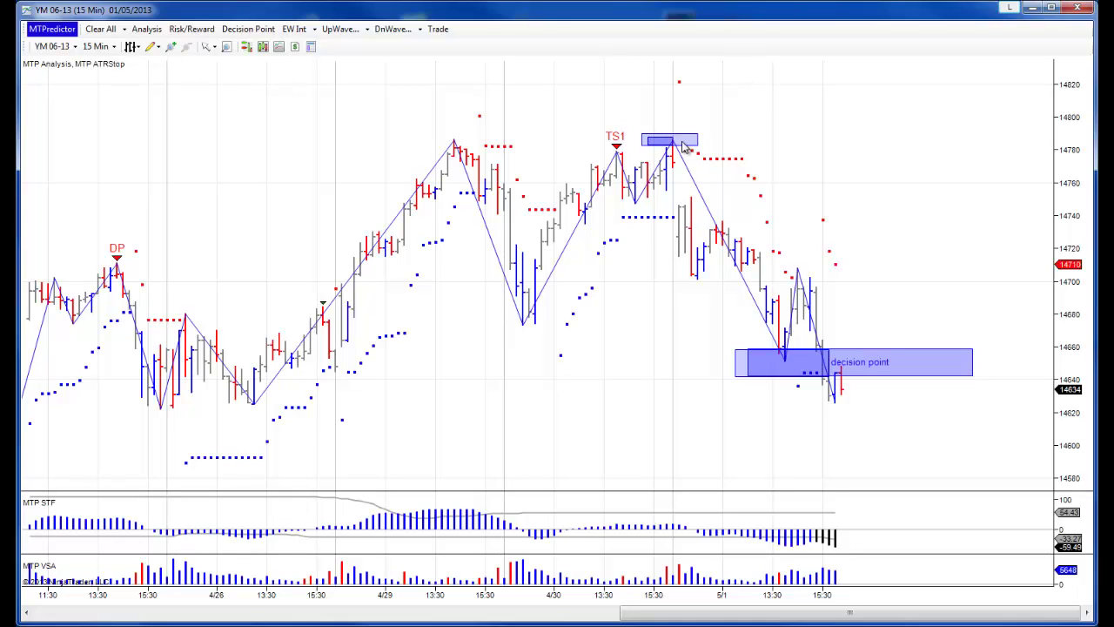
left_click(694, 138)
Return the YM chart to the 3-minute interval with both support and resistance zones in view
left_click(108, 48)
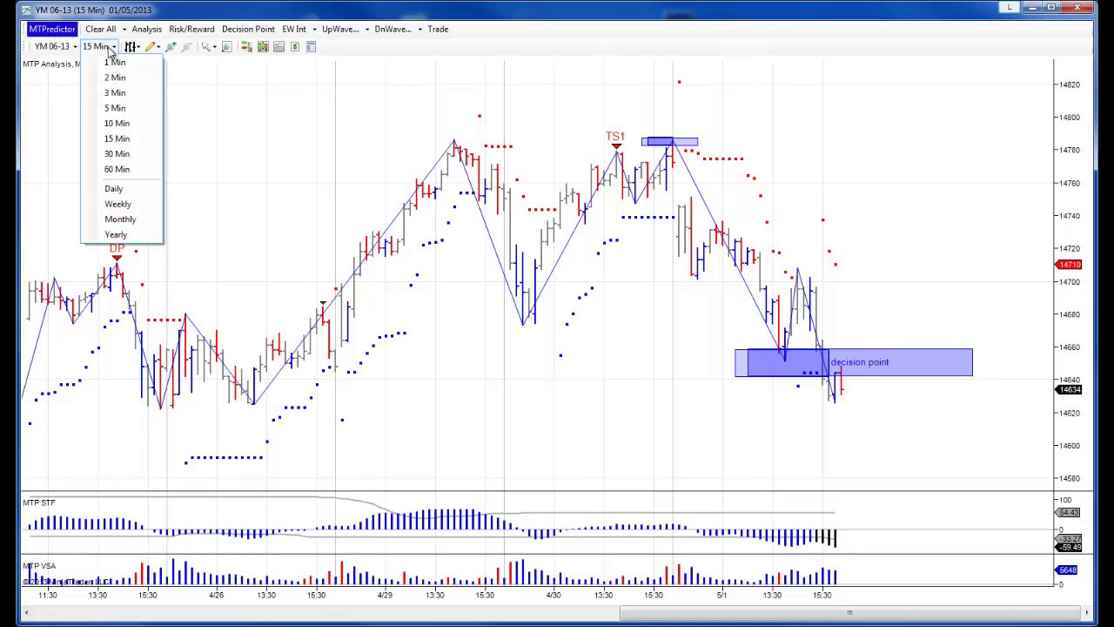
left_click(125, 92)
left_click_drag(190, 217, 337, 224)
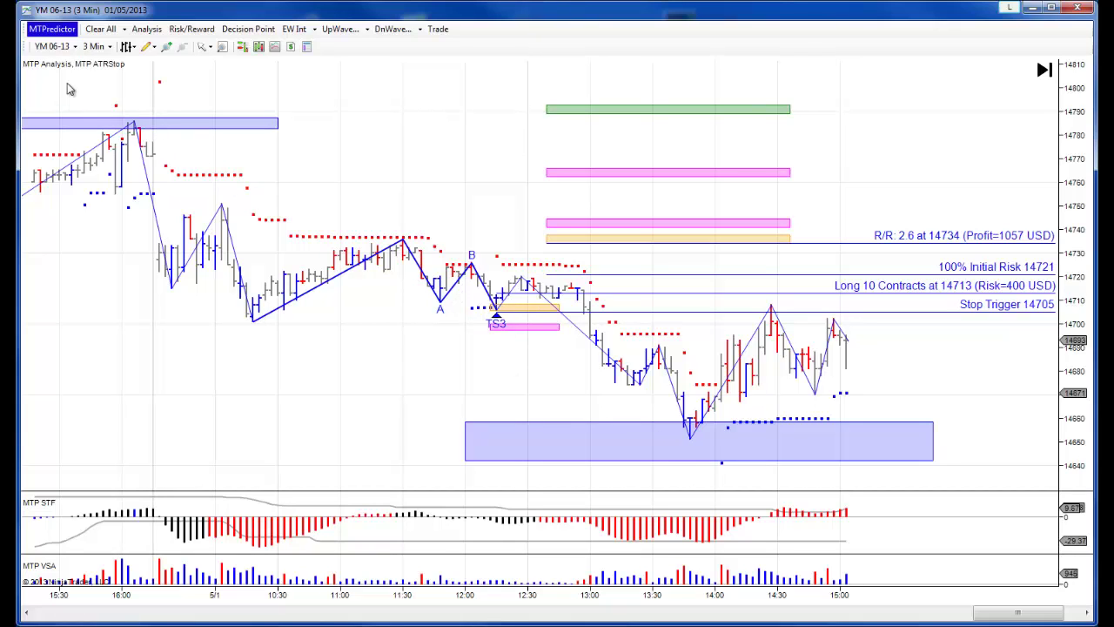
Change the chart's instrument to NQ 06-13 Globex and show the trade execution controls beside it
left_click(76, 47)
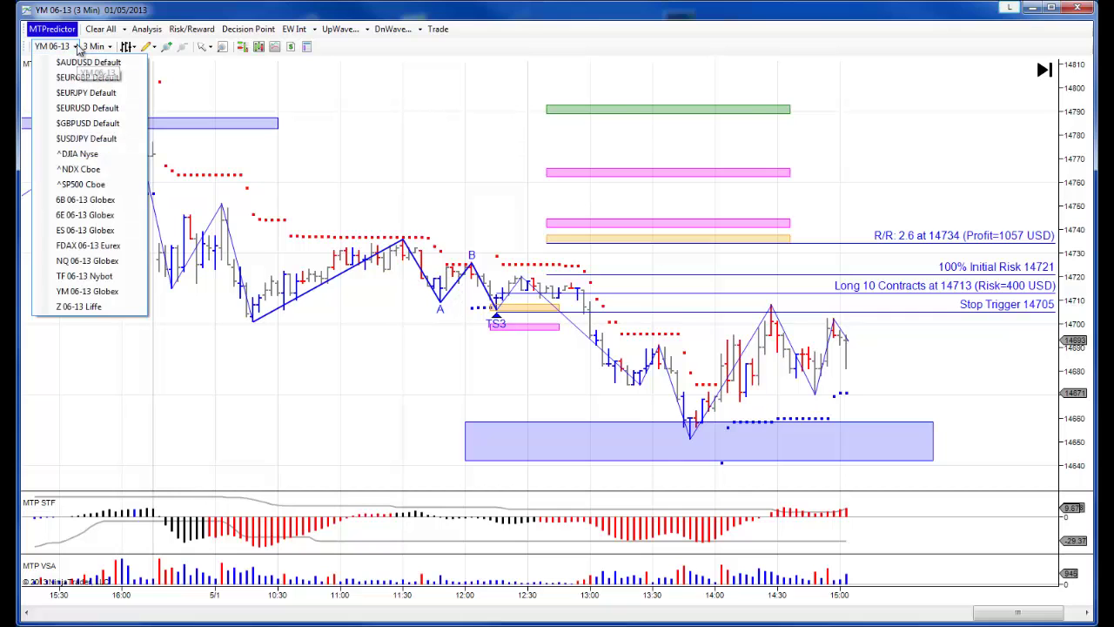
left_click(101, 262)
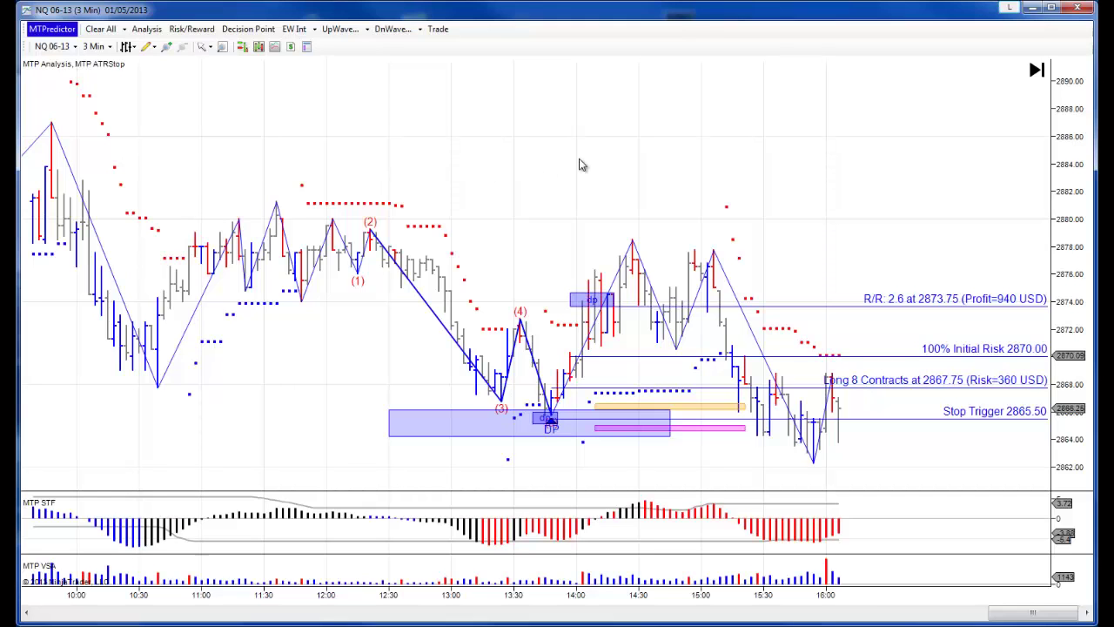
left_click_drag(580, 165, 445, 156)
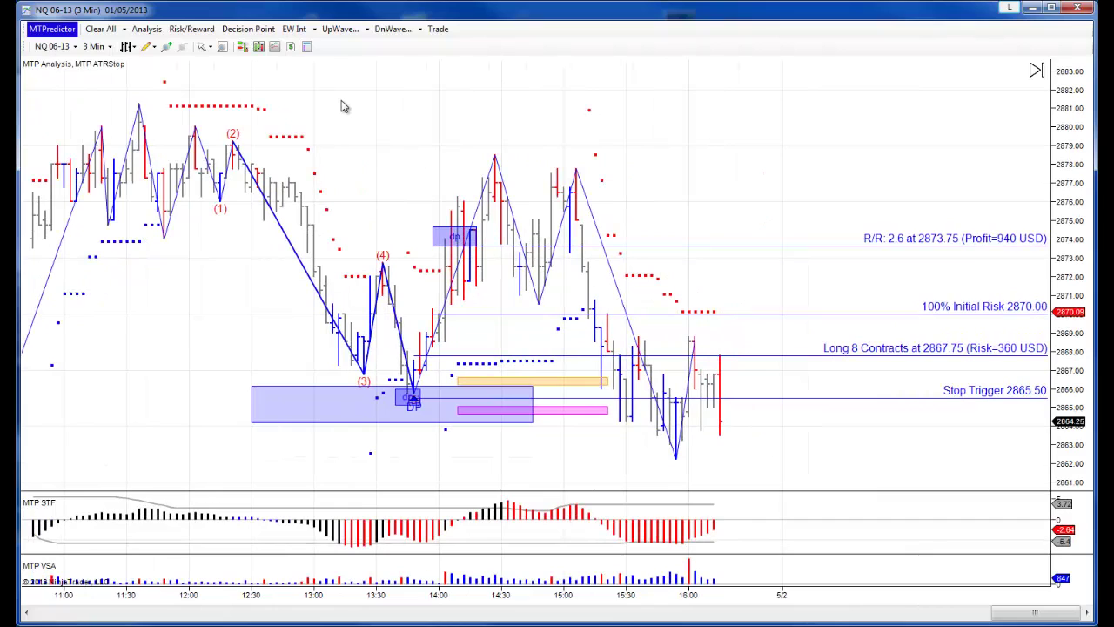
left_click(437, 30)
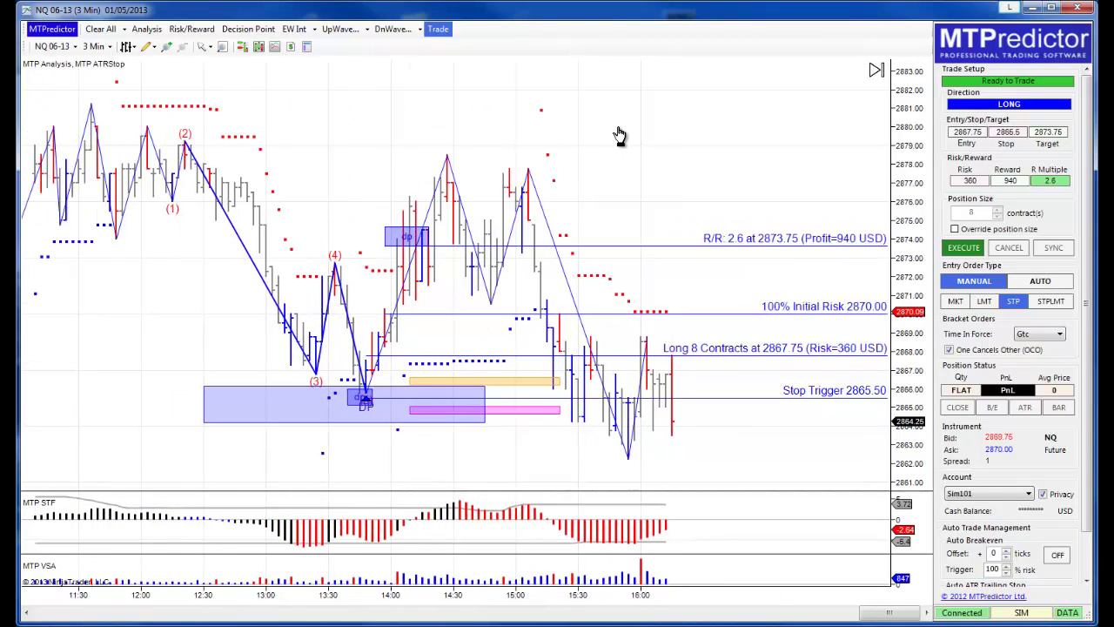
Clear all MTPredictor drawings from the NQ chart and run the Analysis on the DP setup bar
left_click(101, 31)
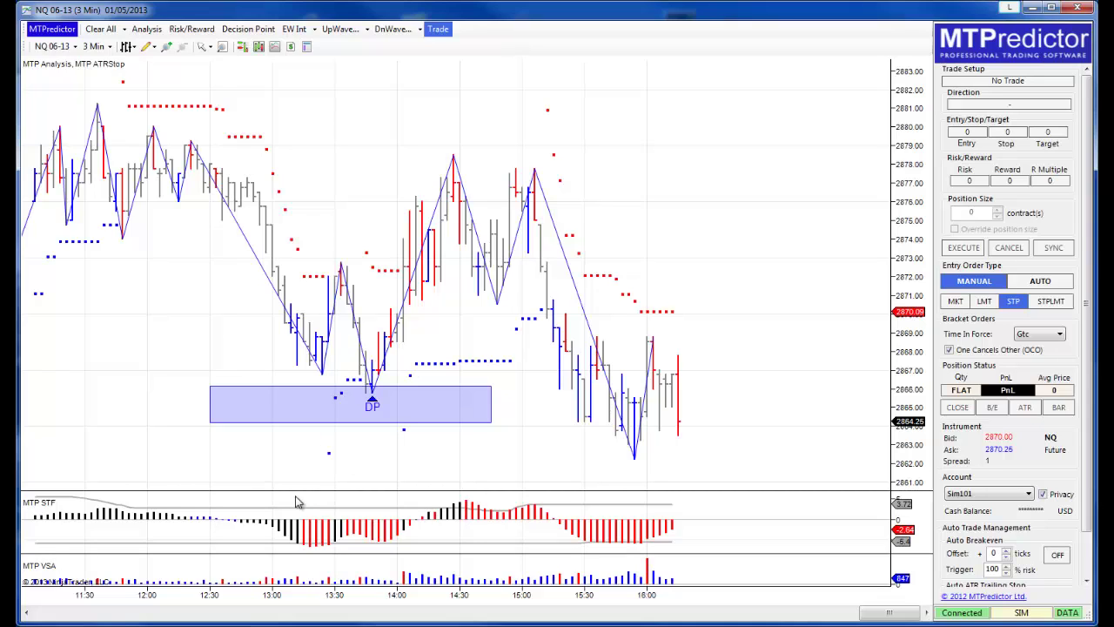
right_click(375, 355)
left_click(405, 224)
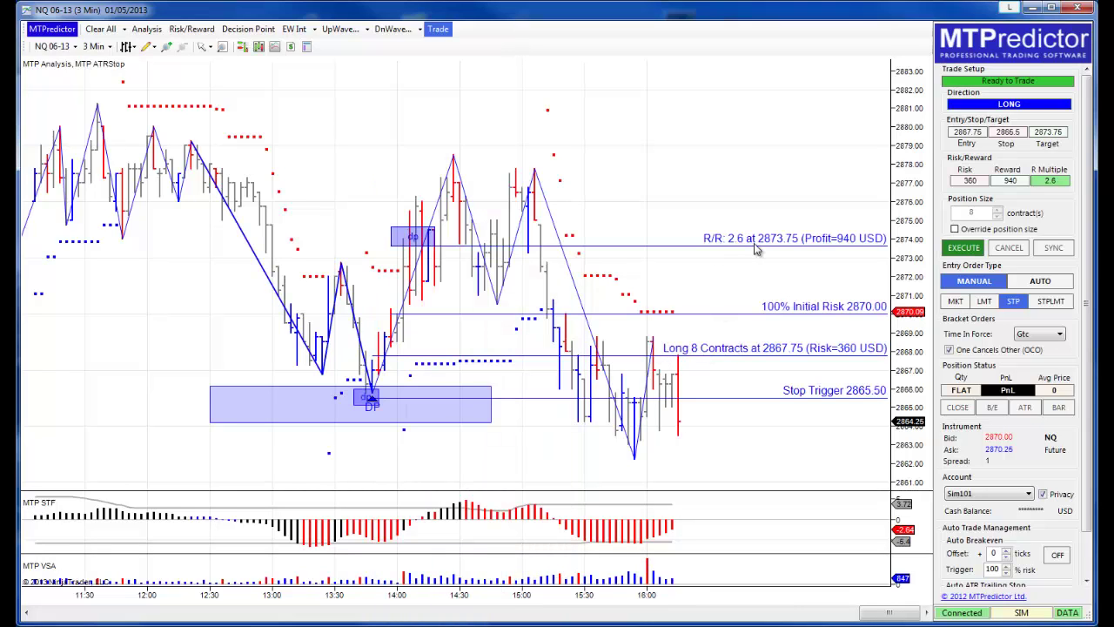
Request execution of the long NQ trade, decline the order confirmation, and review the Auto Trade Management settings
left_click(964, 250)
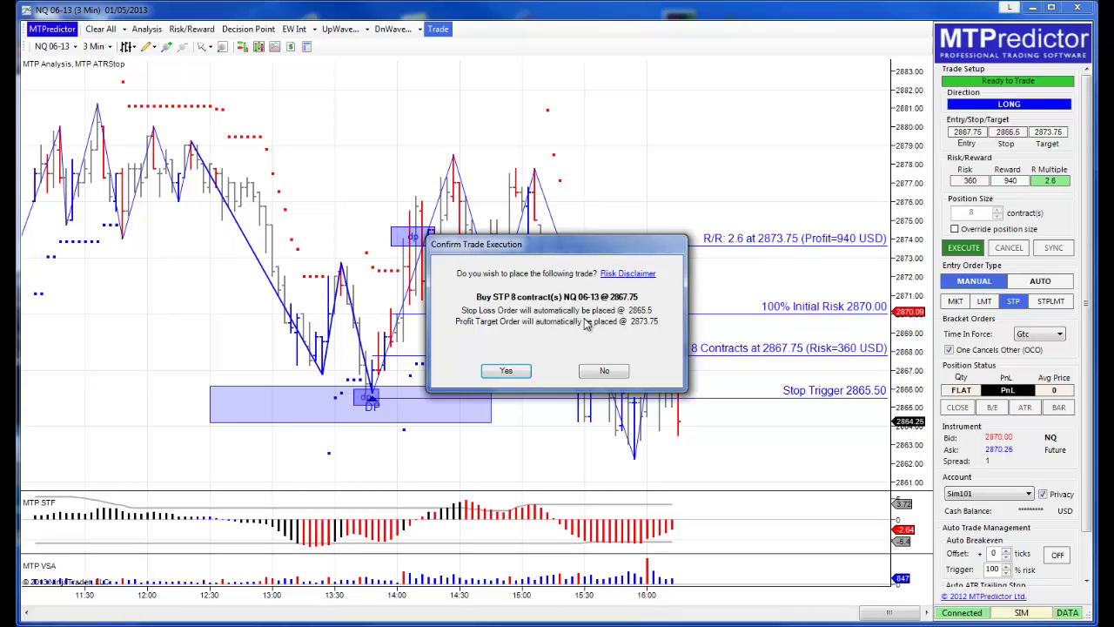
left_click(601, 371)
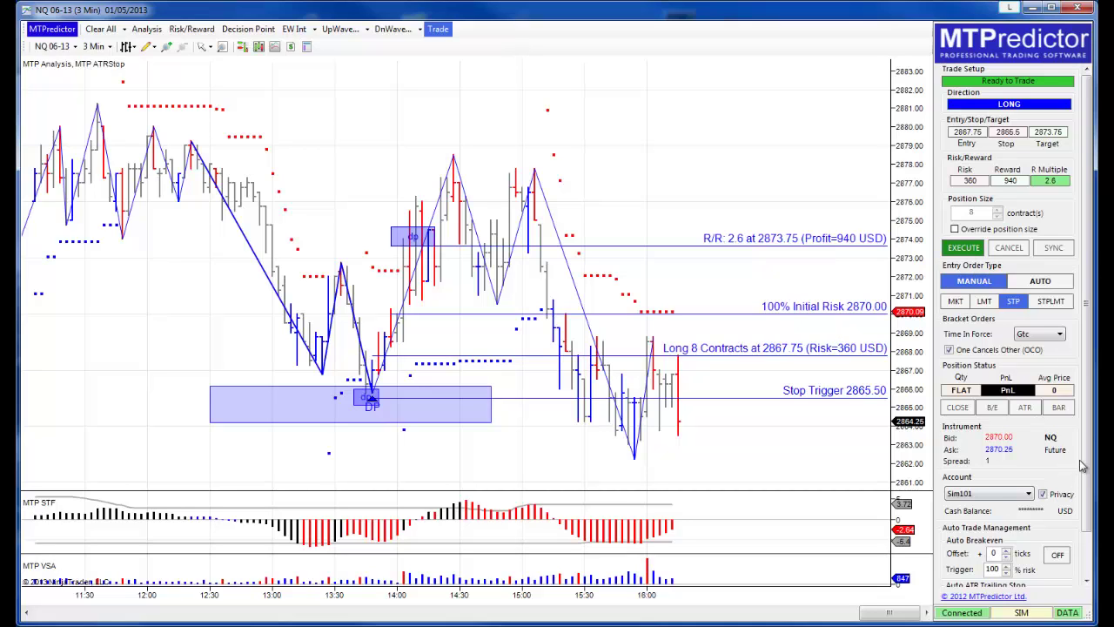
scroll(1088, 556, "down", 1)
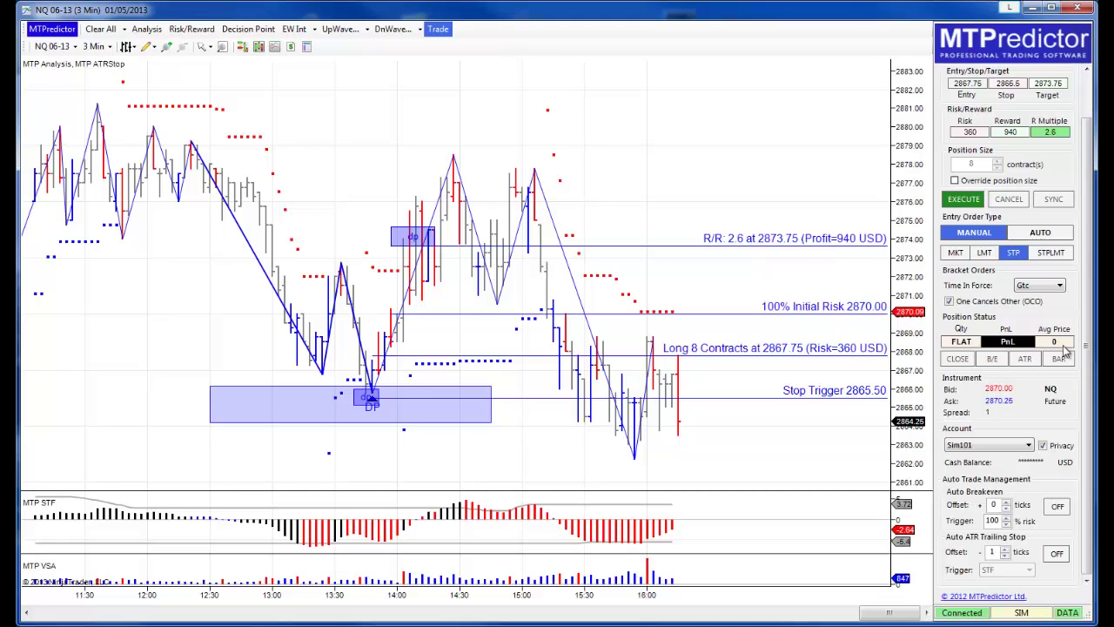
scroll(1086, 257, "up", 2)
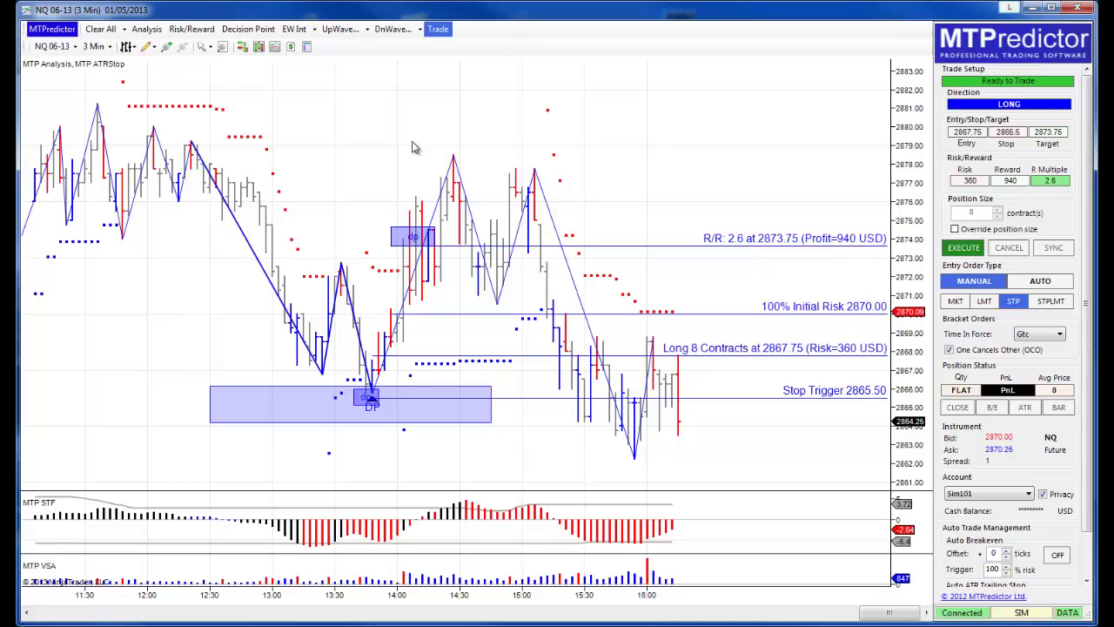
Clear the long setup and plot short risk/reward levels from the swing-high bar at about 14:27, with the target at 2865.00
left_click(98, 29)
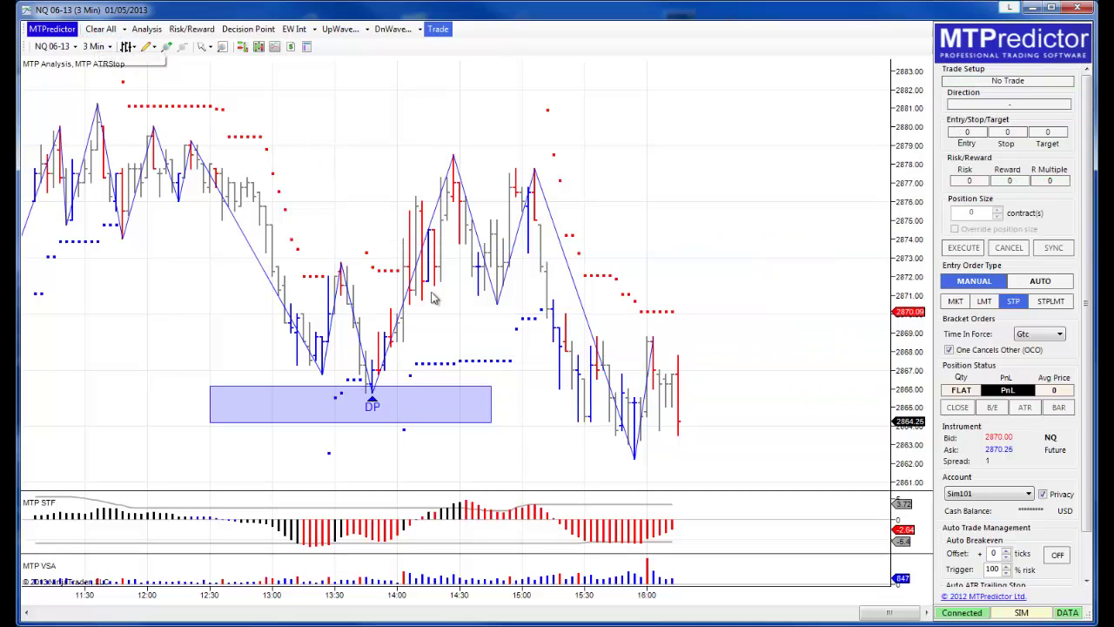
right_click(370, 107)
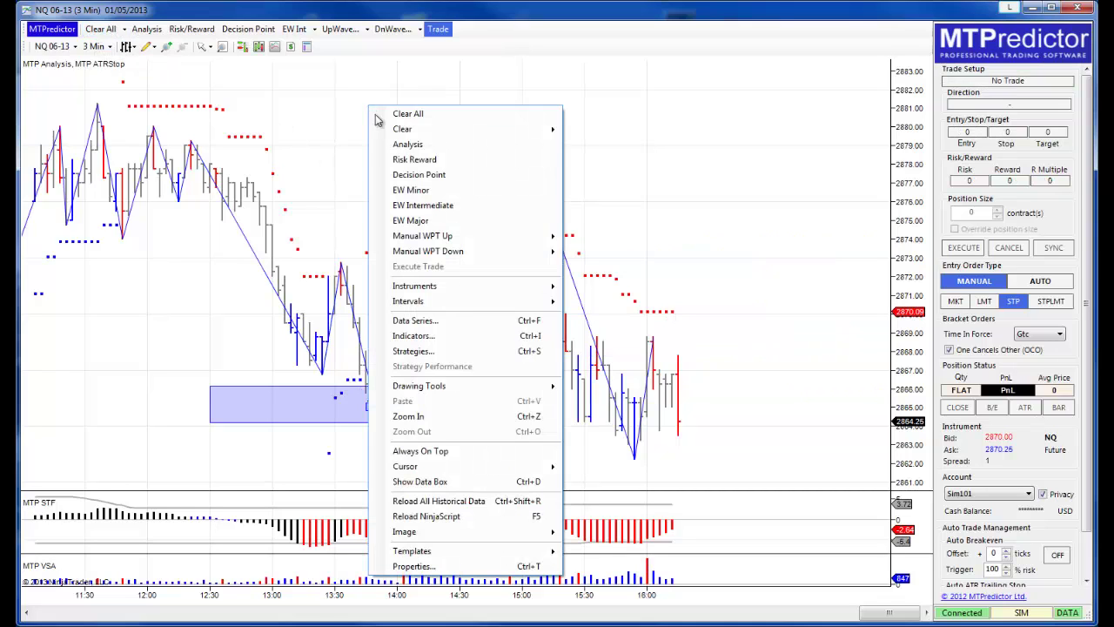
left_click(424, 162)
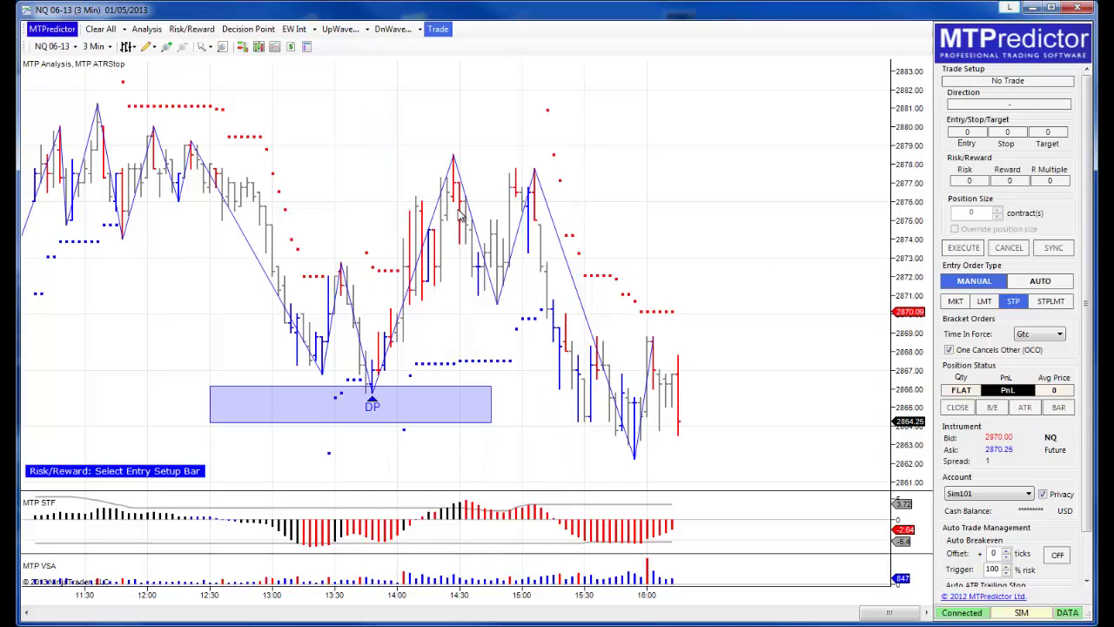
left_click(453, 137)
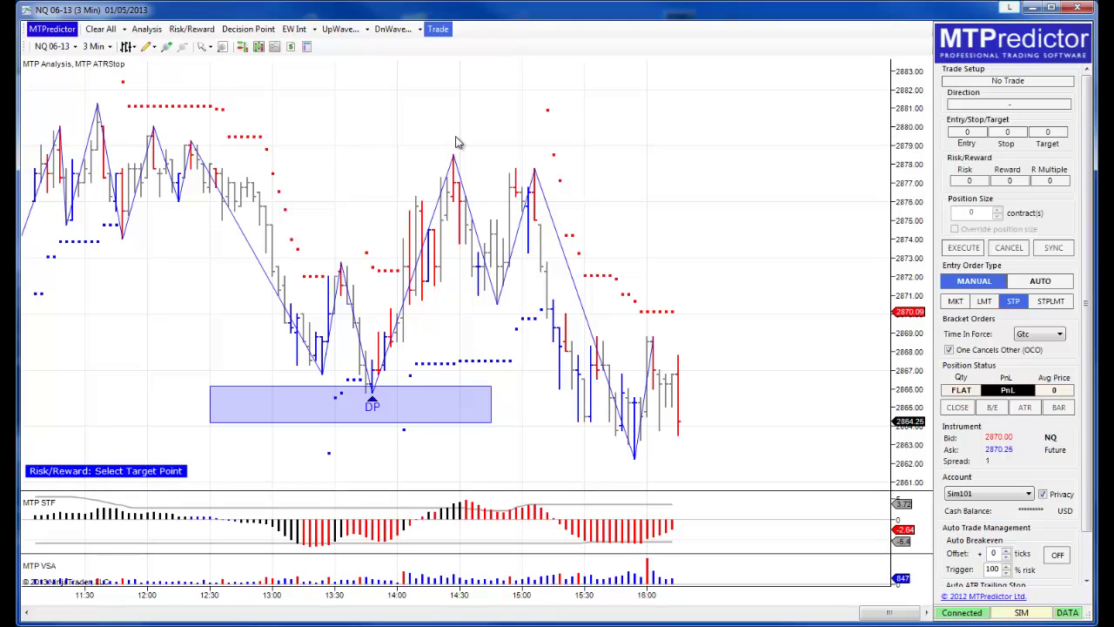
left_click(554, 406)
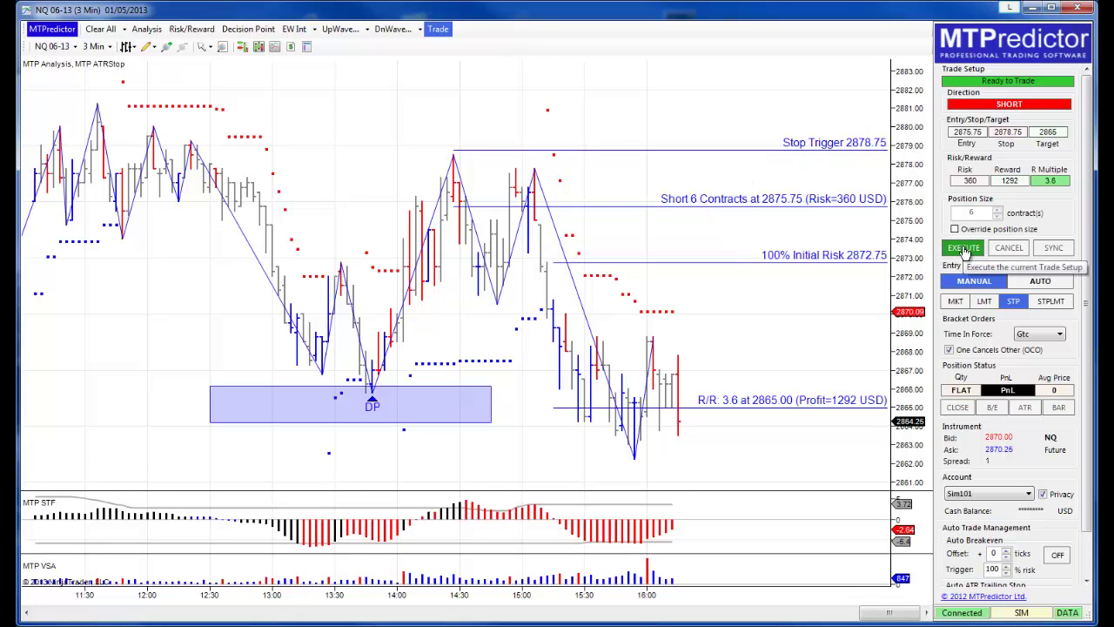
Request execution of the short NQ trade from the chart and decline the order confirmation
right_click(465, 98)
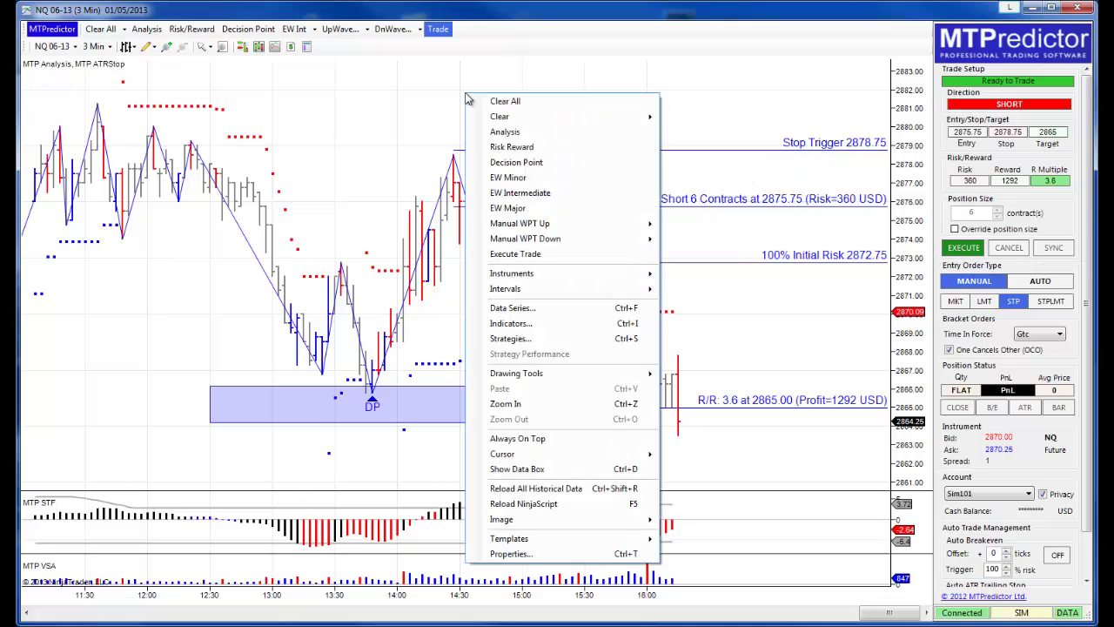
left_click(514, 253)
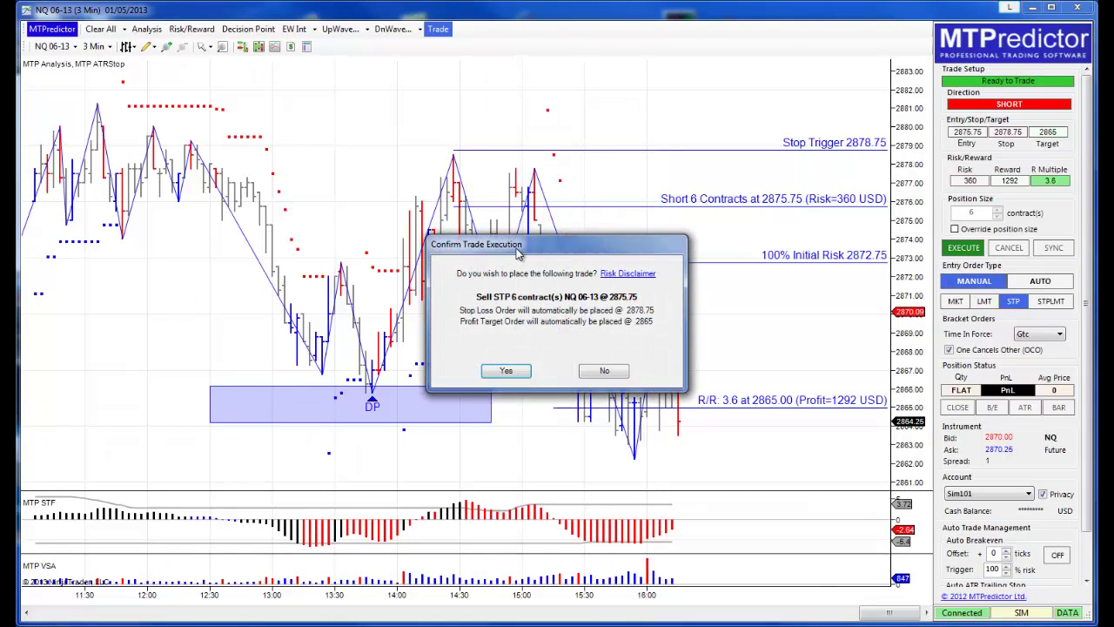
left_click(605, 372)
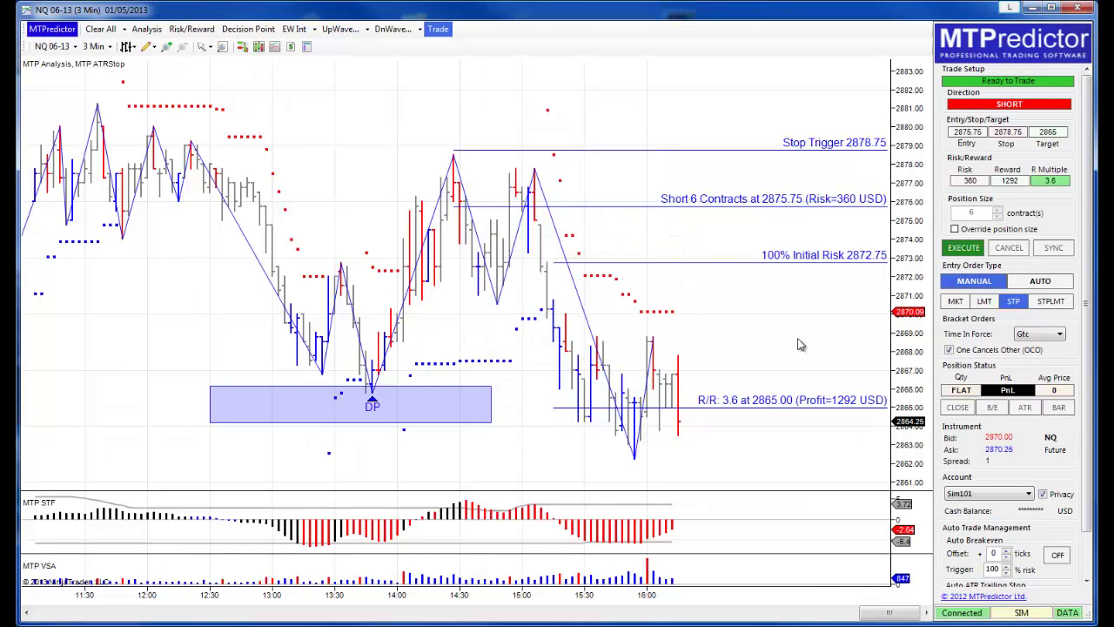